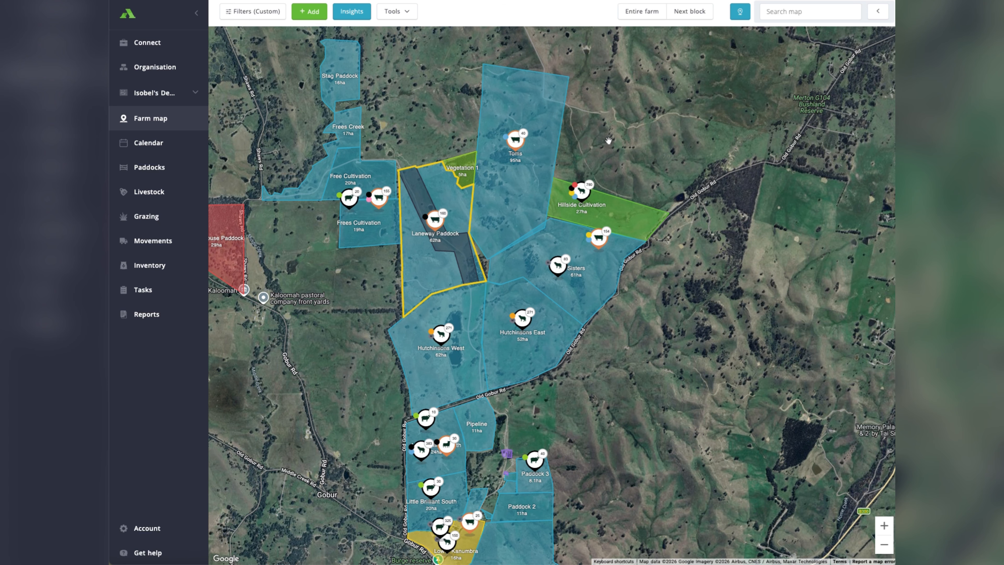
Open the Hillside Cultivation paddock's mobs and select the Blue, White and Yellow Tag Merino Ewes.
drag(625, 180, 602, 199)
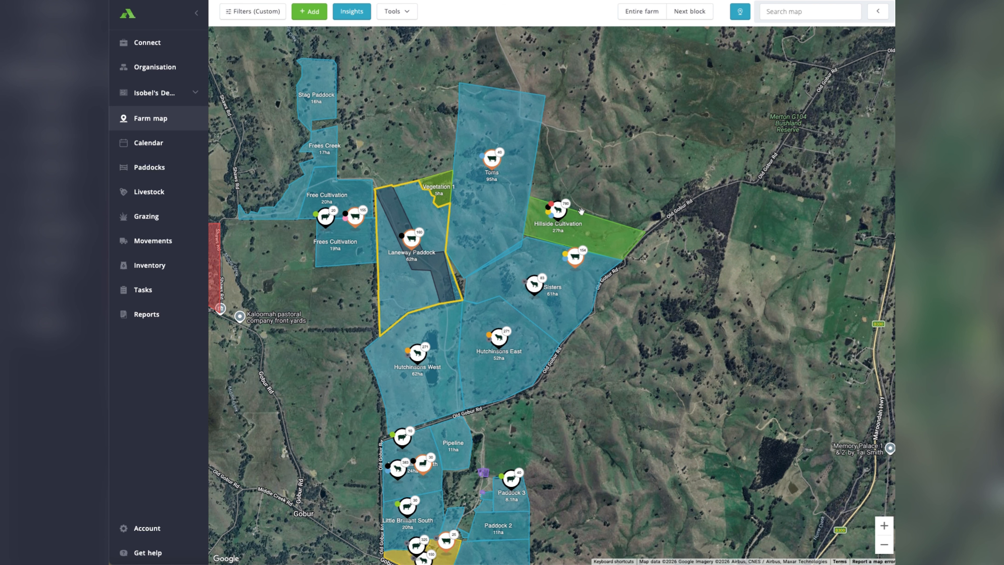
scroll(576, 194, up, 2)
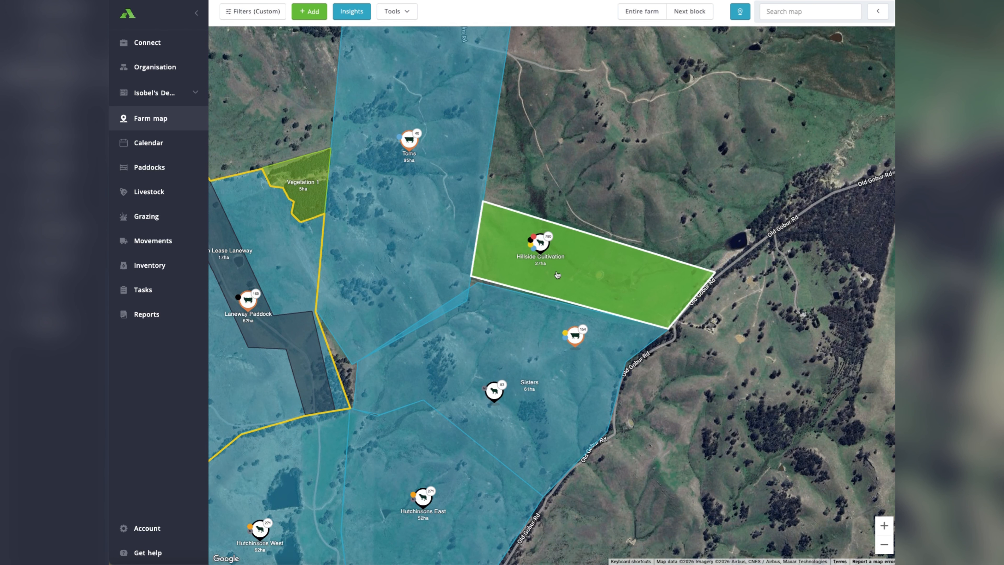
click(541, 244)
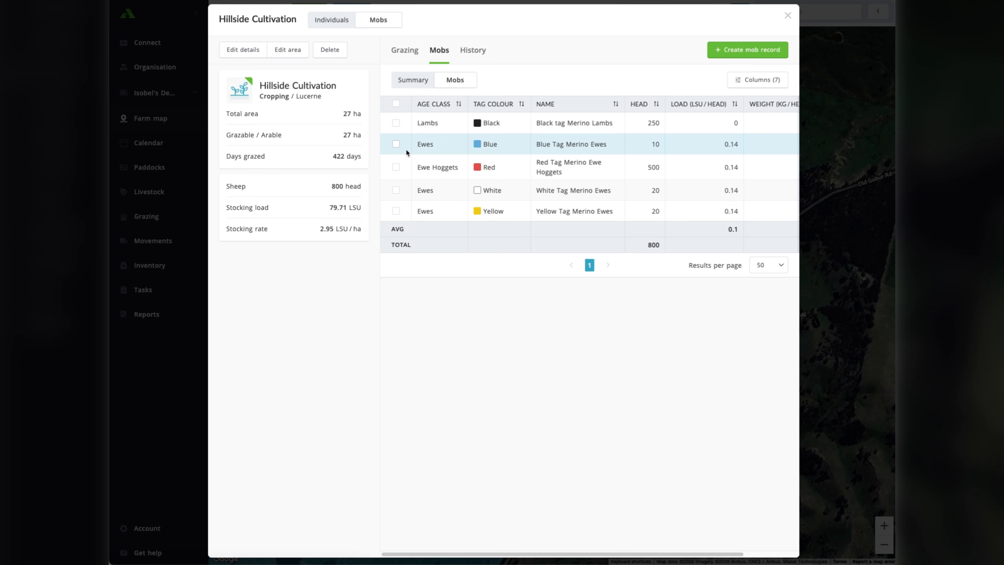
click(396, 144)
click(397, 191)
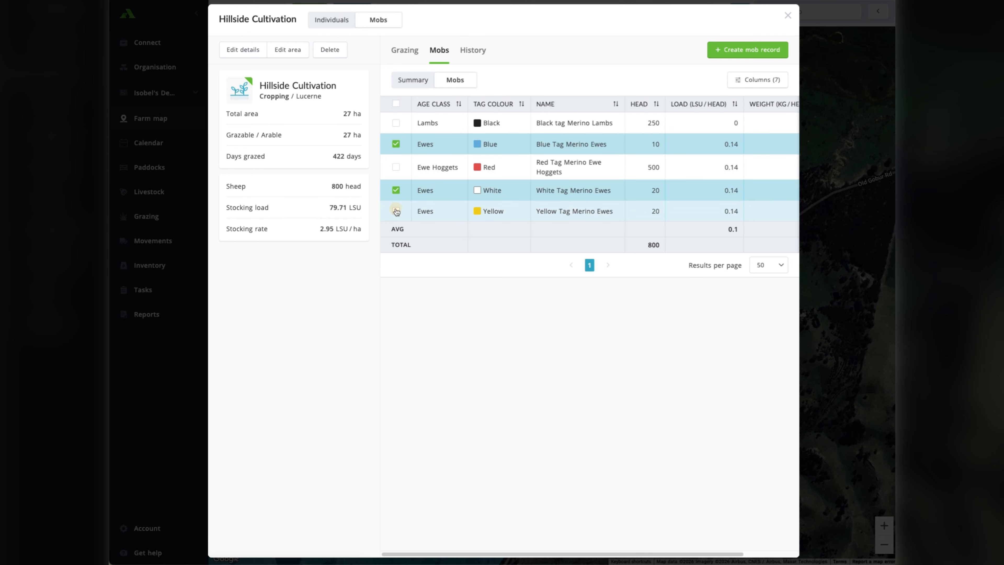
click(396, 211)
Save a Replace Tag record that changes the selected mobs' Blue, White and Yellow flock tags to the Mixed tag colour.
click(743, 49)
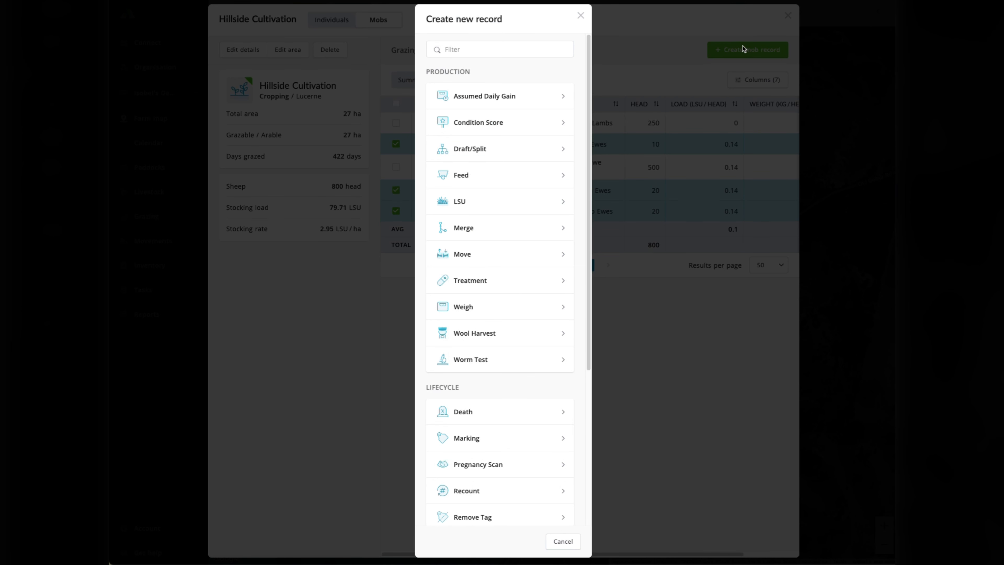
scroll(498, 301, down, 3)
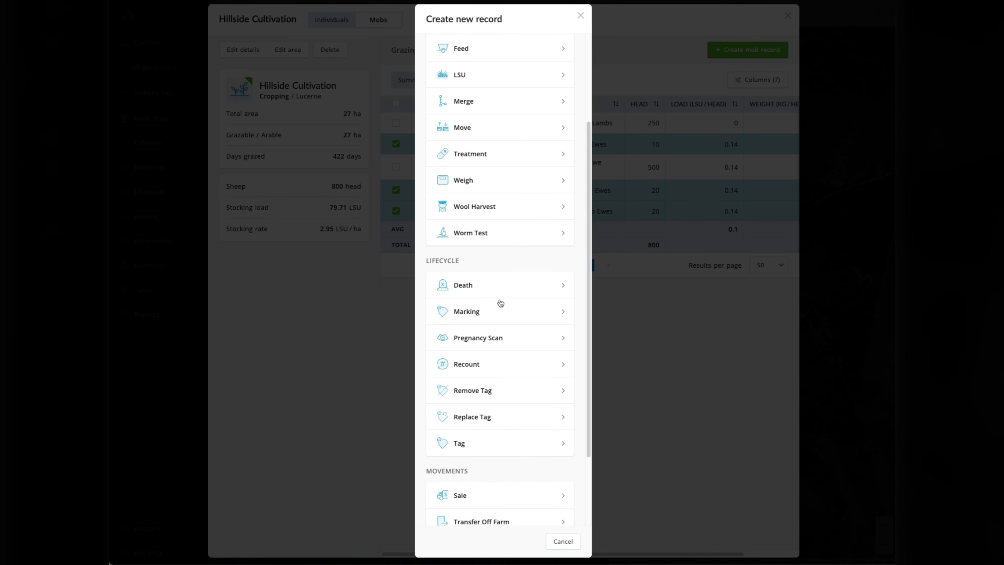
click(482, 418)
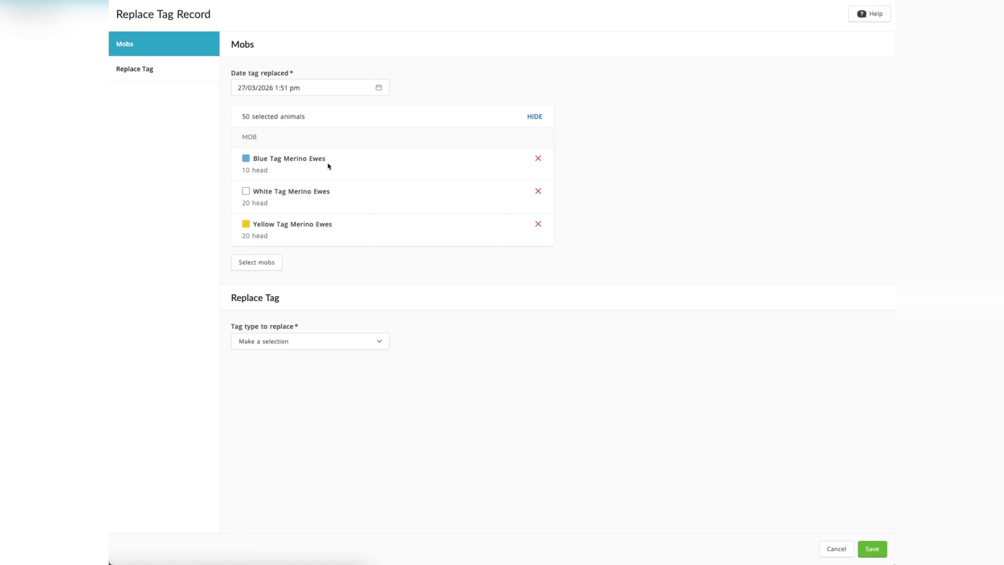
click(316, 348)
click(301, 372)
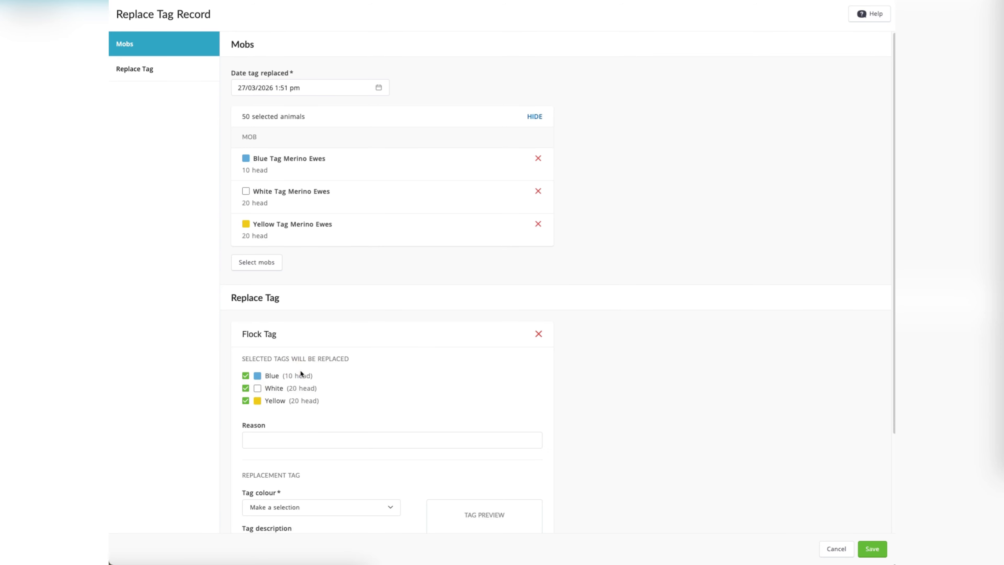
scroll(300, 374, down, 3)
click(296, 404)
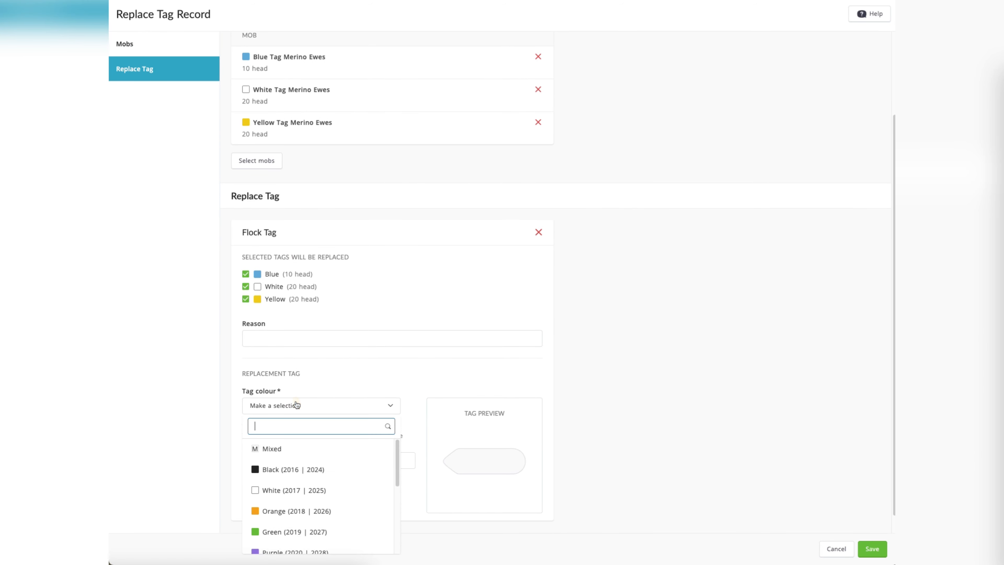
click(289, 448)
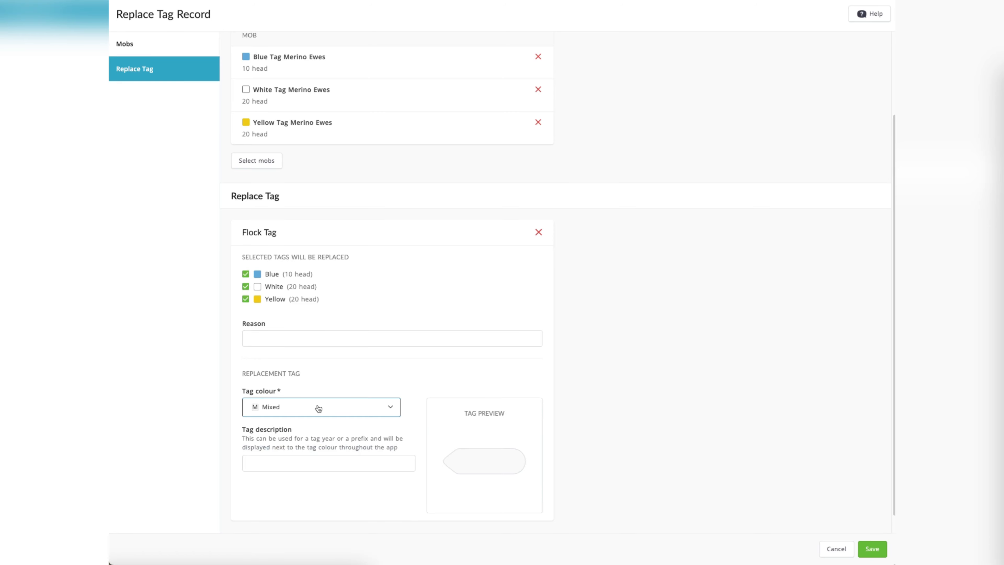
click(872, 550)
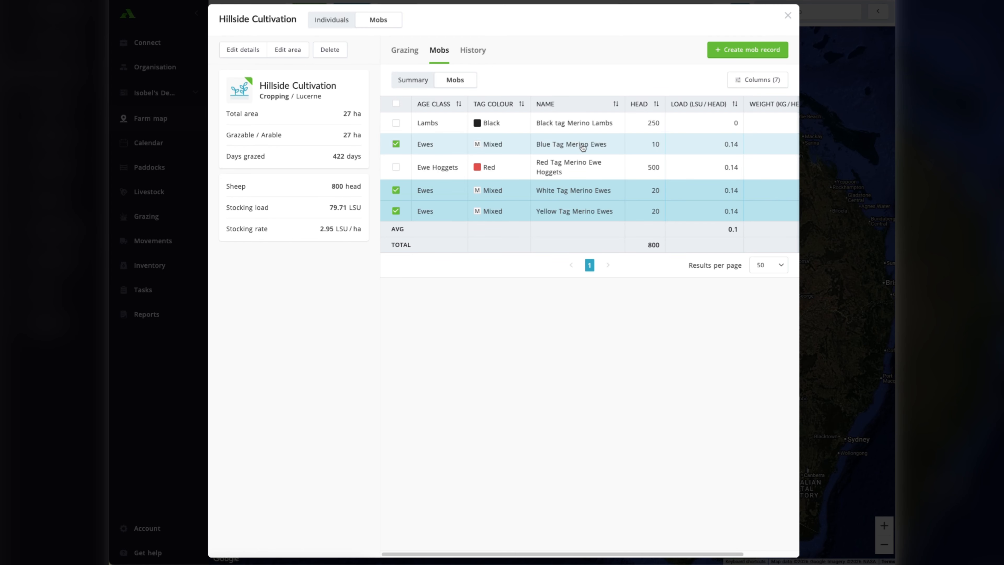
Review the Blue Tag Merino Ewes mob's details and merge the three selected ewe mobs into it.
click(603, 144)
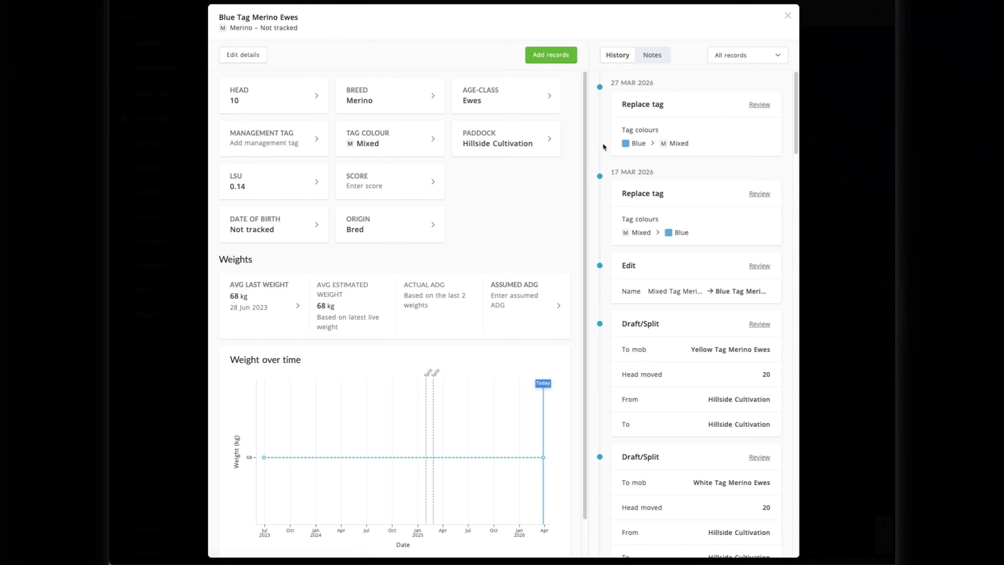
click(787, 16)
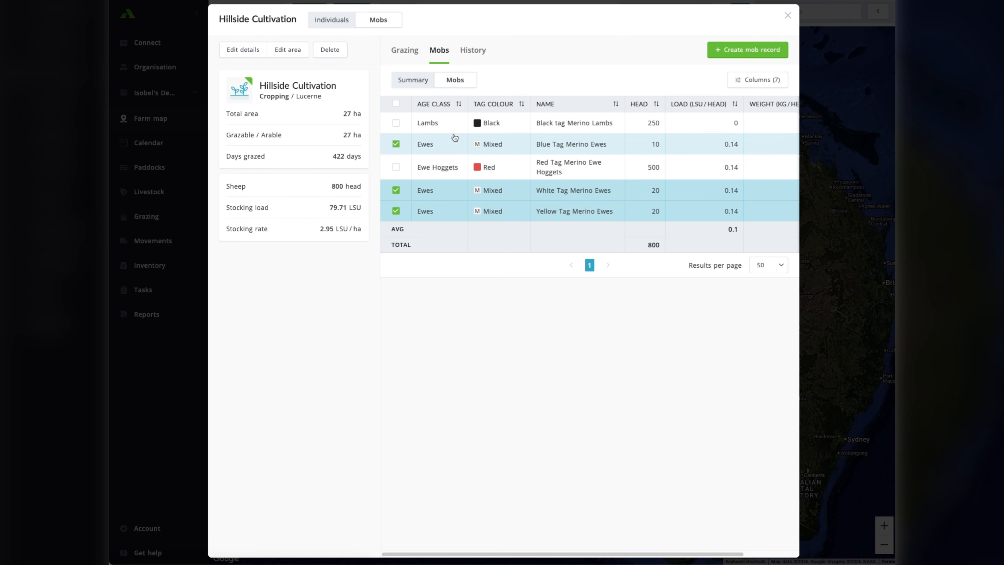
click(736, 51)
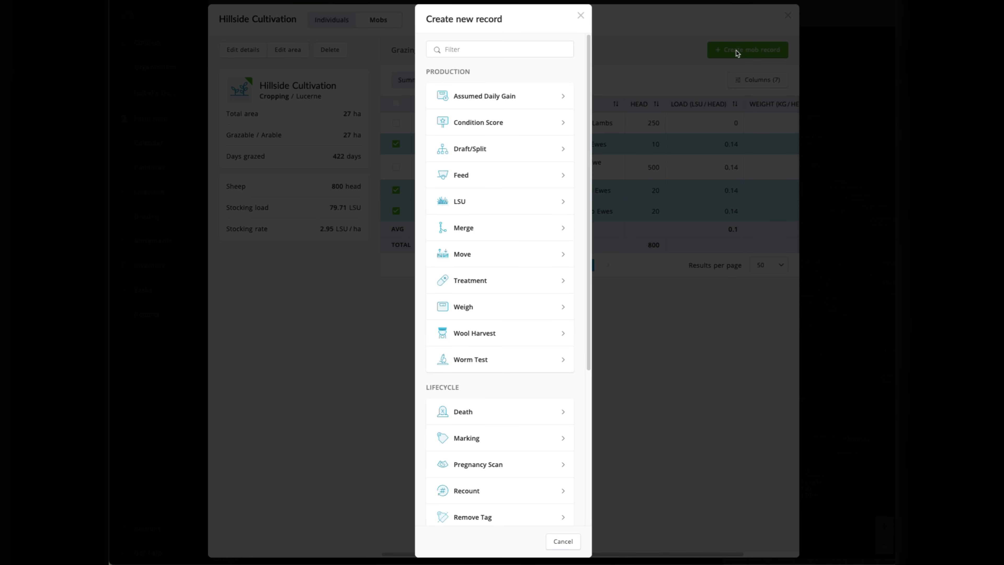
click(485, 232)
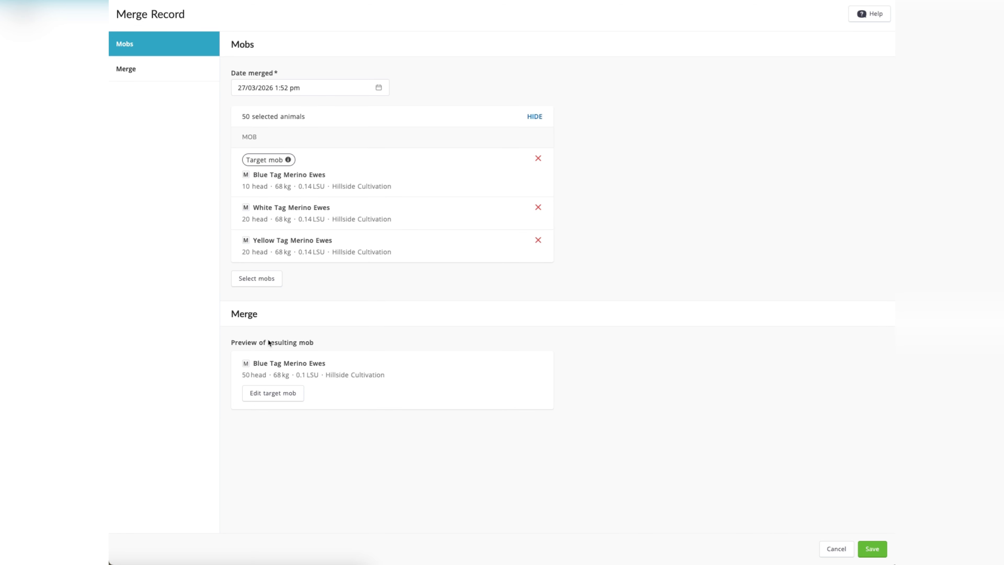
click(280, 365)
click(873, 548)
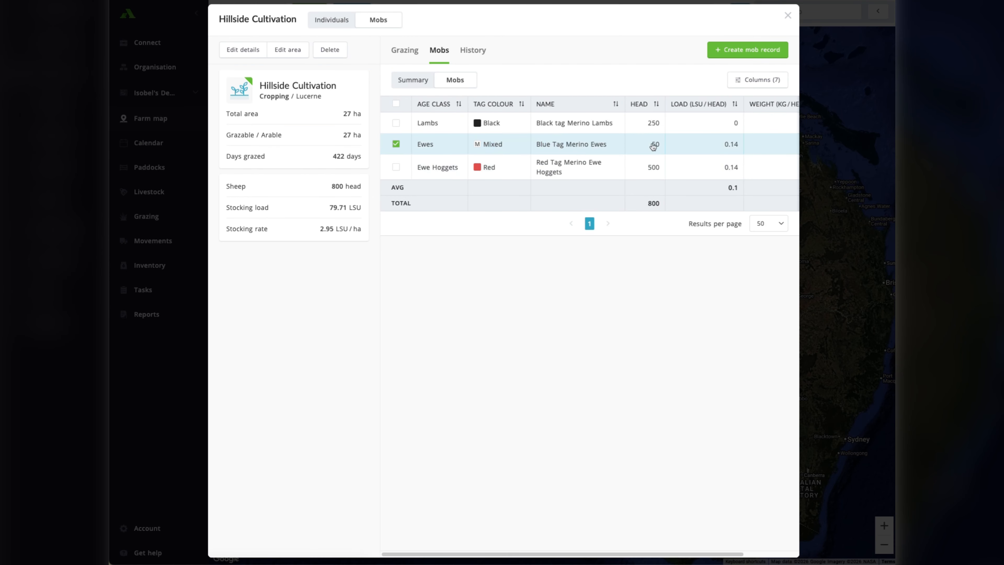
Rename the merged Blue Tag Merino Ewes mob as Mixed Tag Merino Ewes and return to the farm map.
click(570, 145)
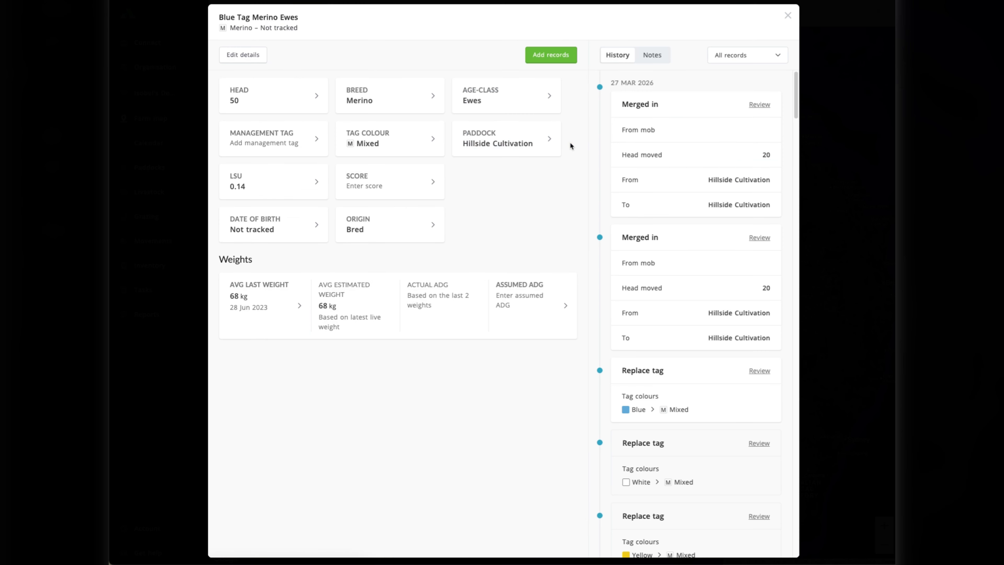
click(255, 59)
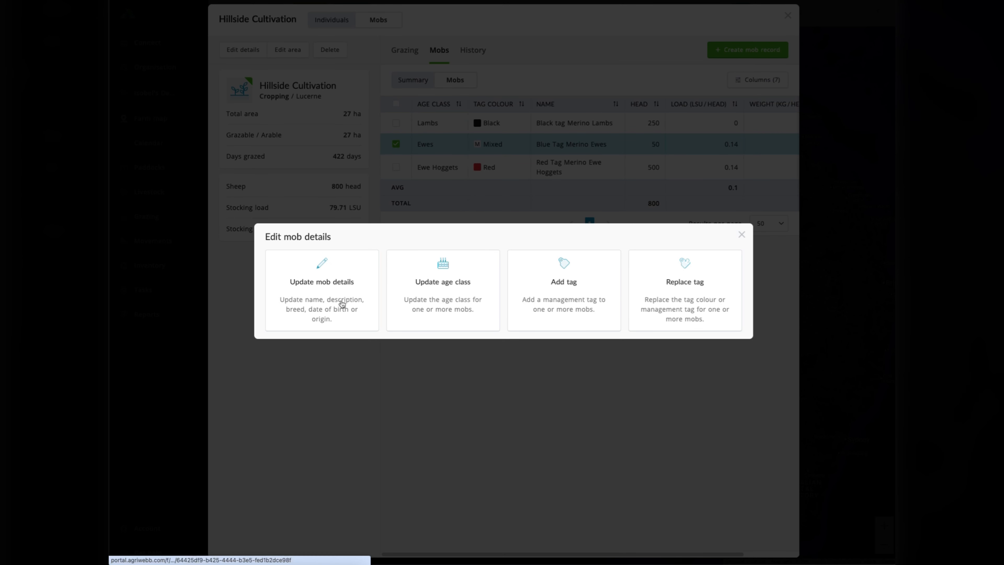
click(342, 304)
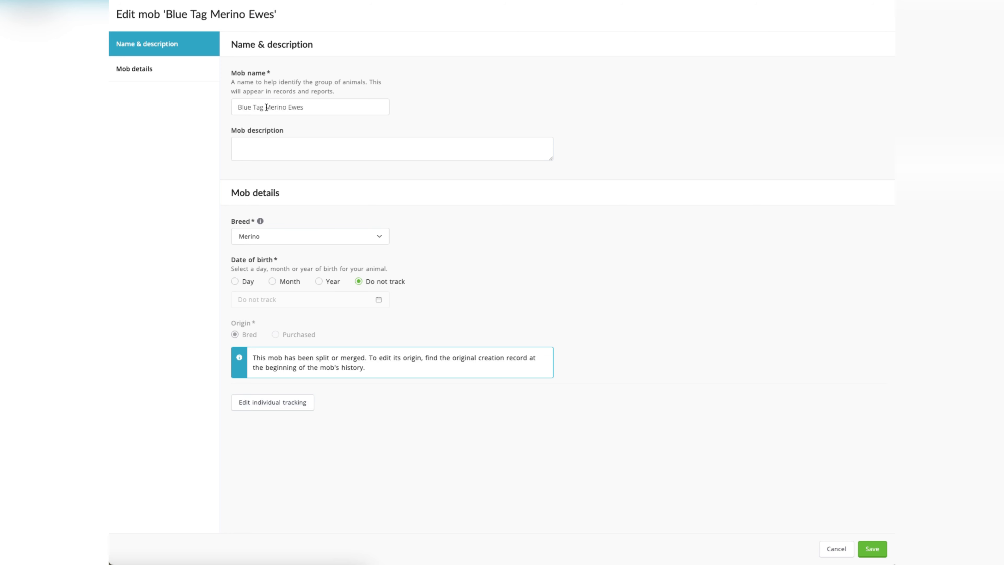
drag(253, 108, 204, 108)
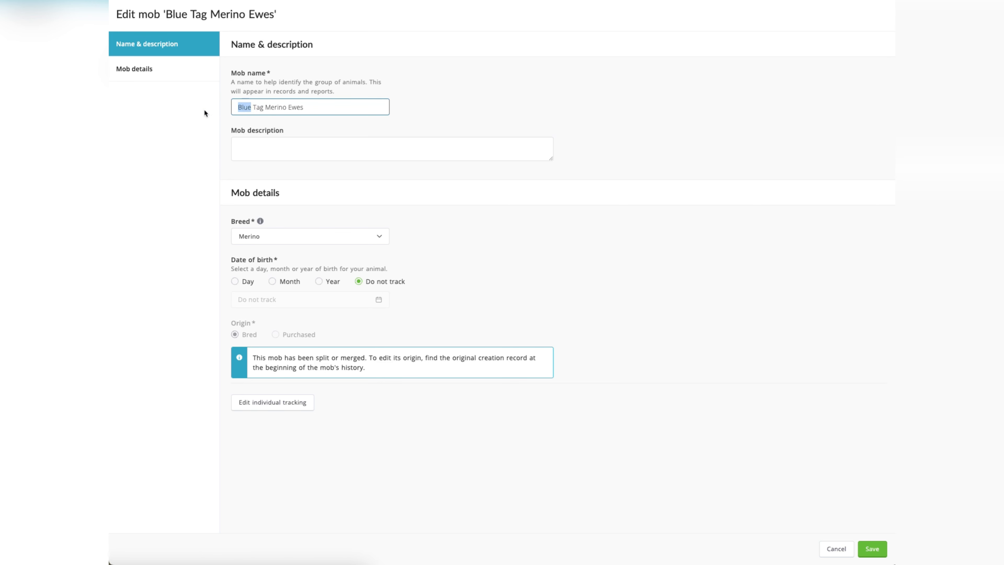
text(Mixed)
click(873, 548)
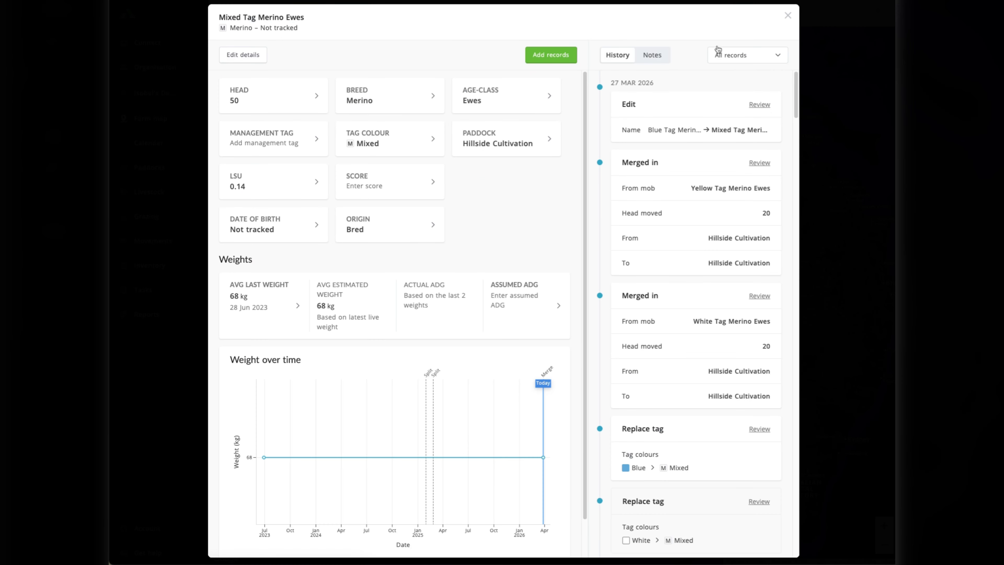
click(788, 16)
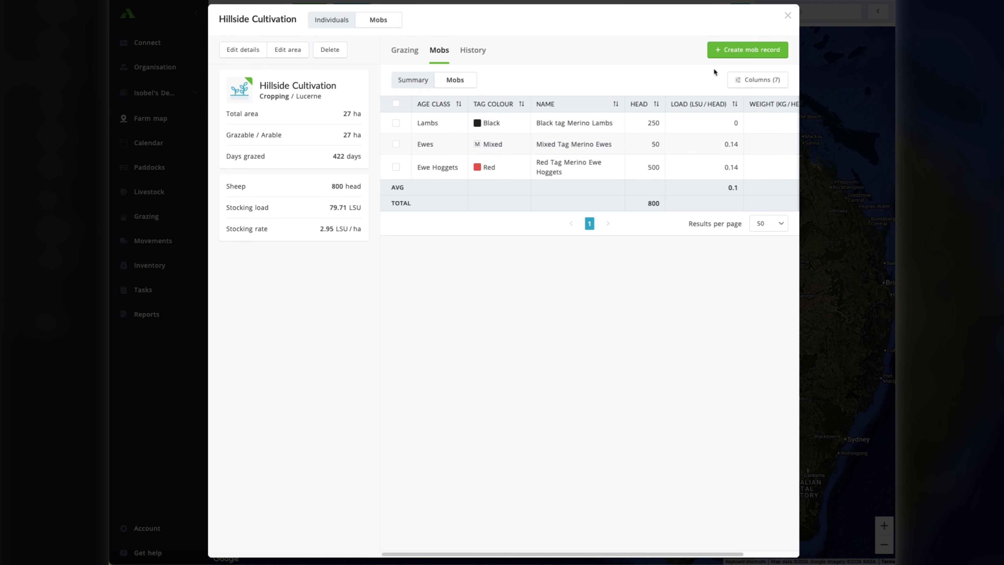
click(788, 15)
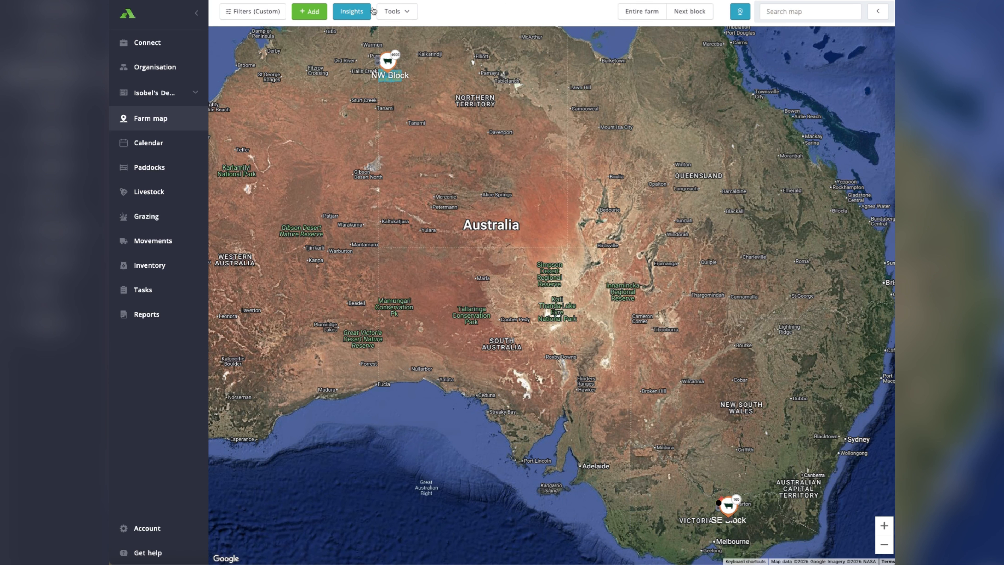
Show the farm block containing Hillside Cultivation and review that paddock's list of mobs.
click(696, 12)
click(697, 13)
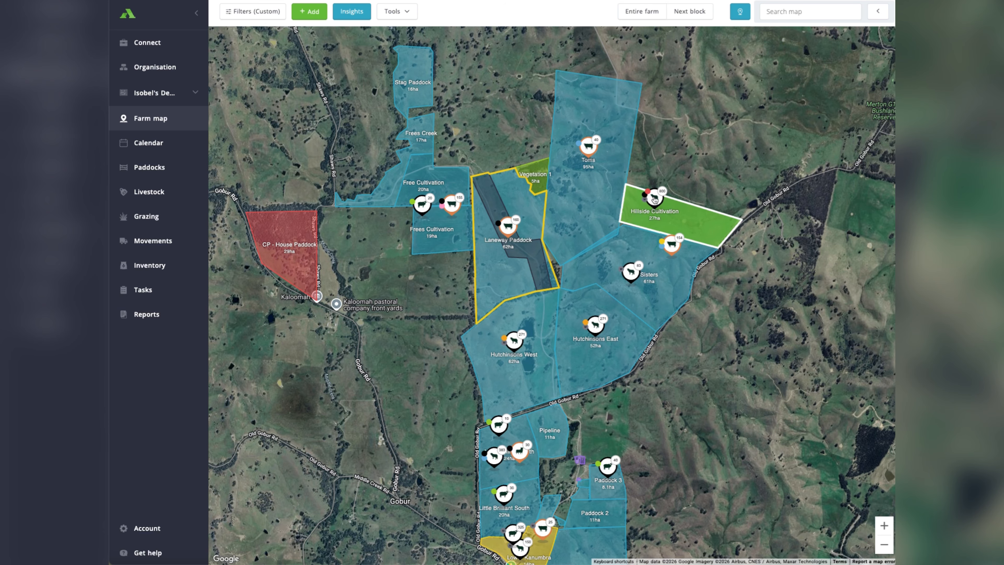
click(654, 199)
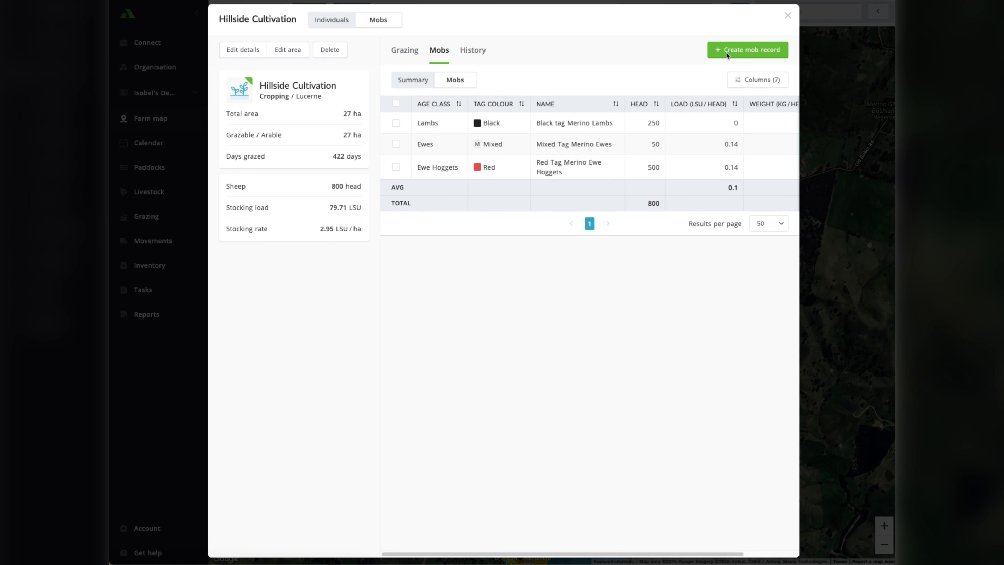
click(787, 16)
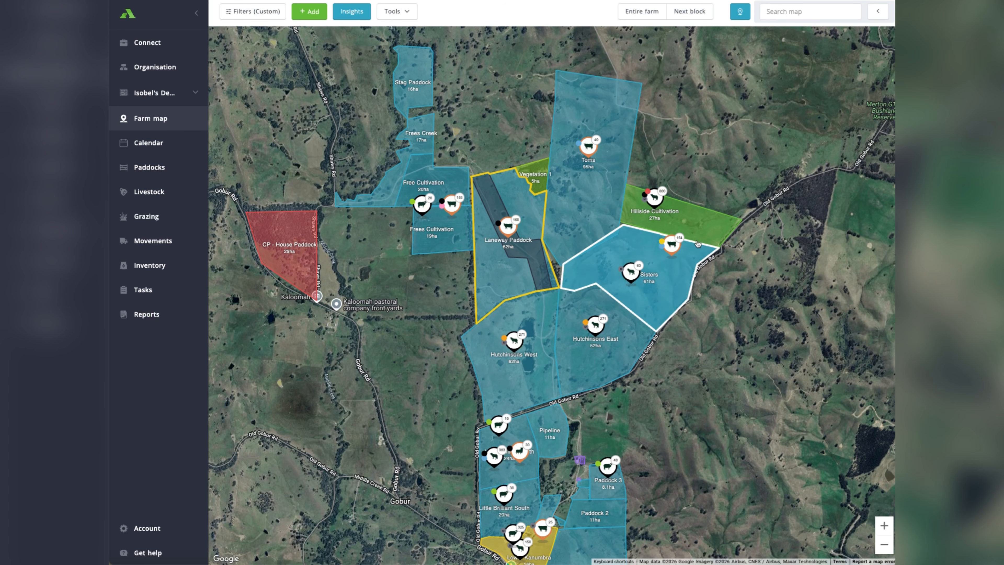
Start a Draft/Split record for the Mixed Tag Merino Ewes mob in the Hillside Cultivation paddock.
scroll(632, 186, up, 3)
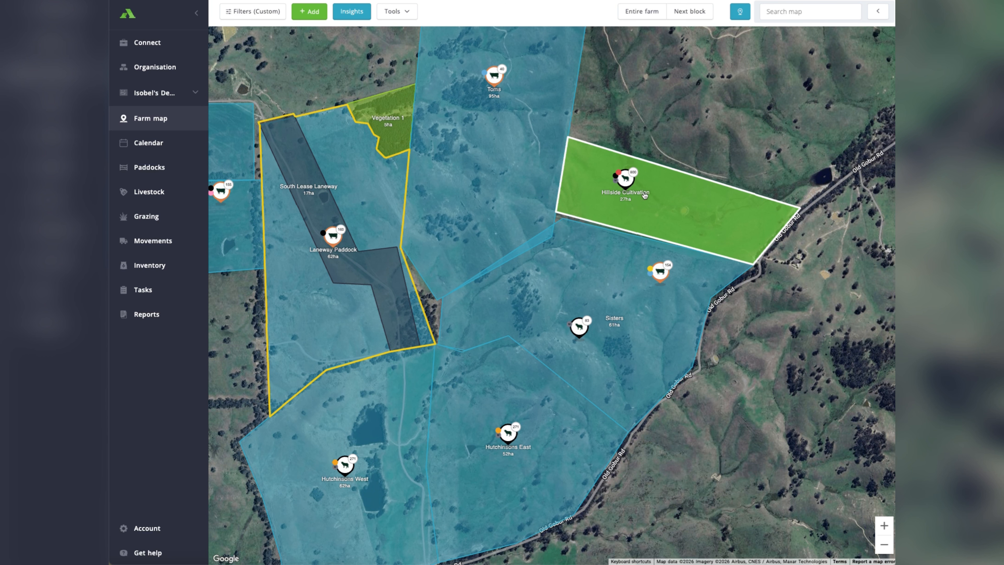
click(627, 179)
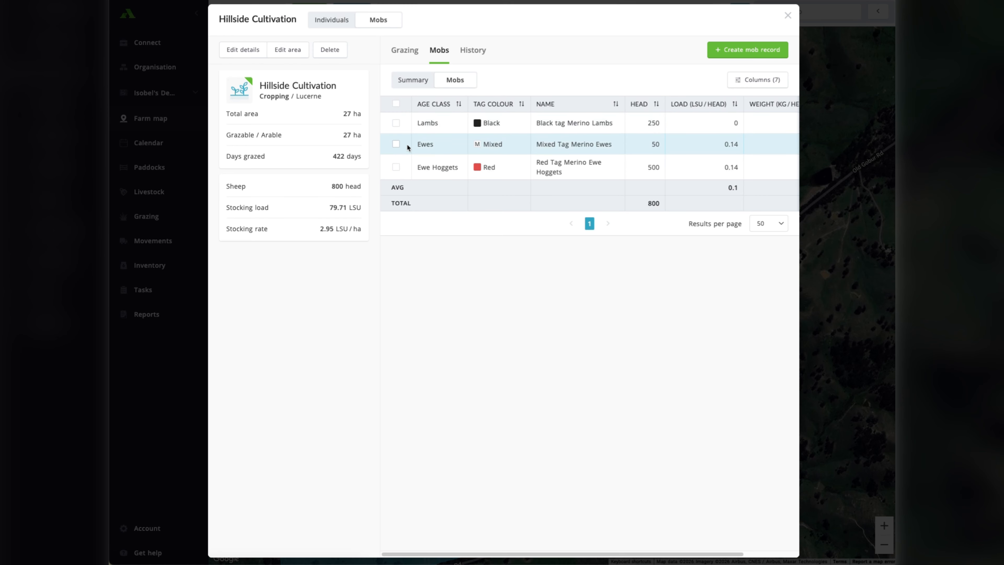
click(396, 144)
click(736, 52)
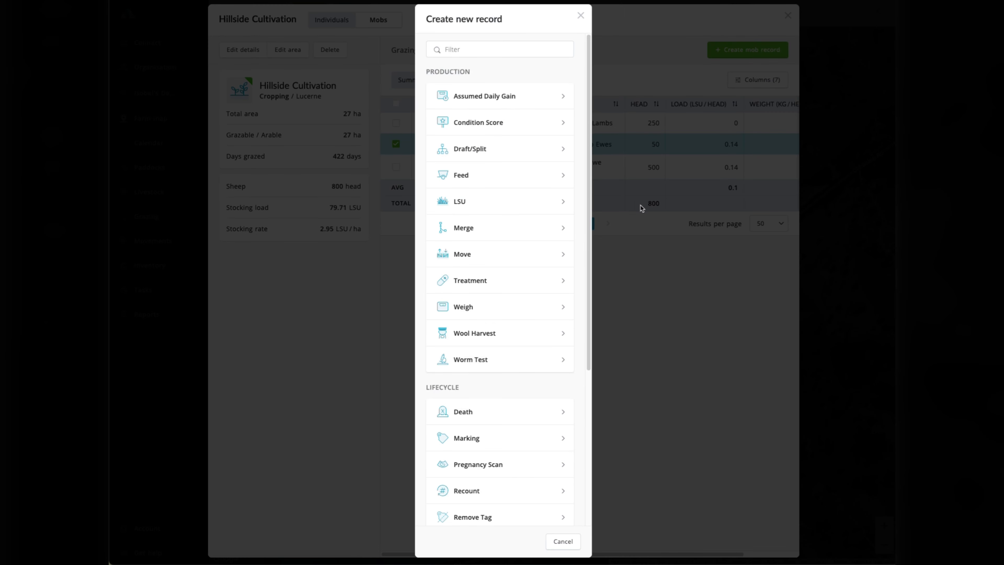
click(497, 151)
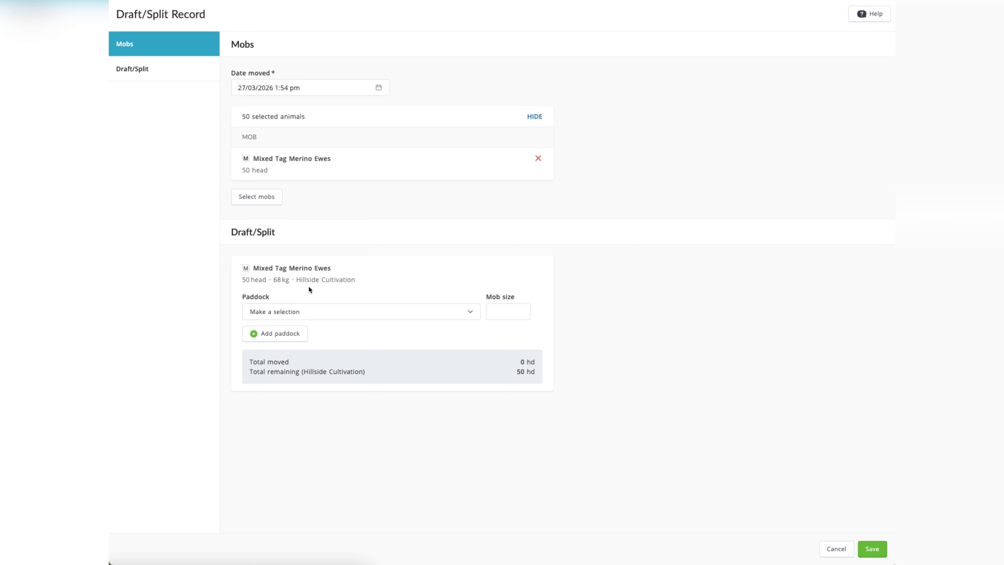
Add a second paddock row to the Draft/Split record and set both destination paddocks to Hillside Cultivation.
drag(297, 281, 356, 279)
click(379, 311)
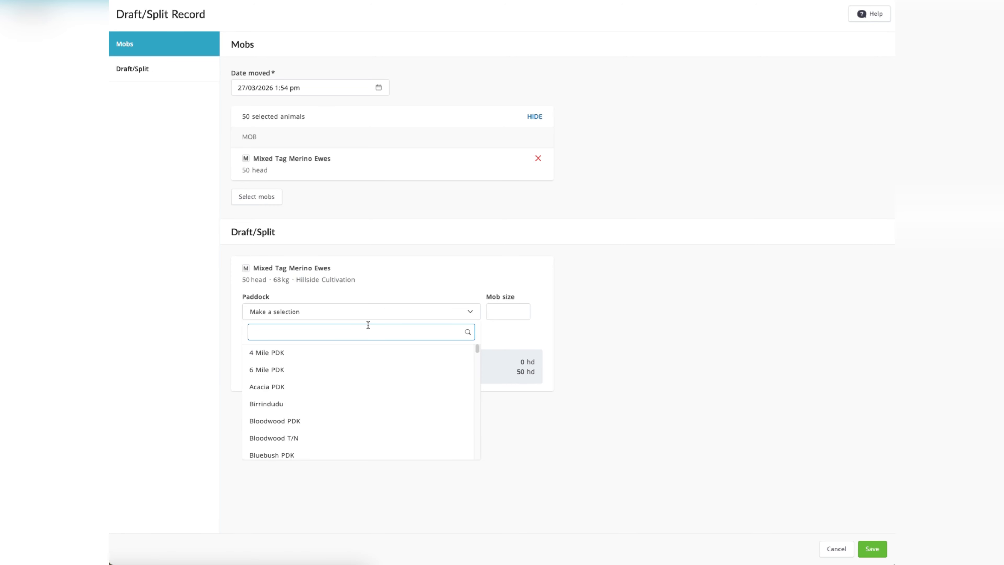
text(hil)
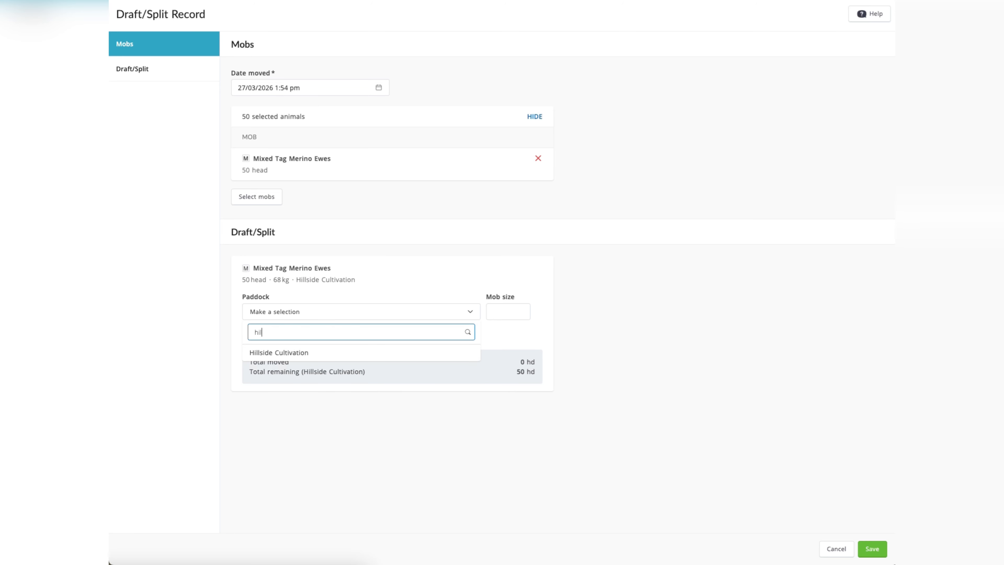
click(357, 352)
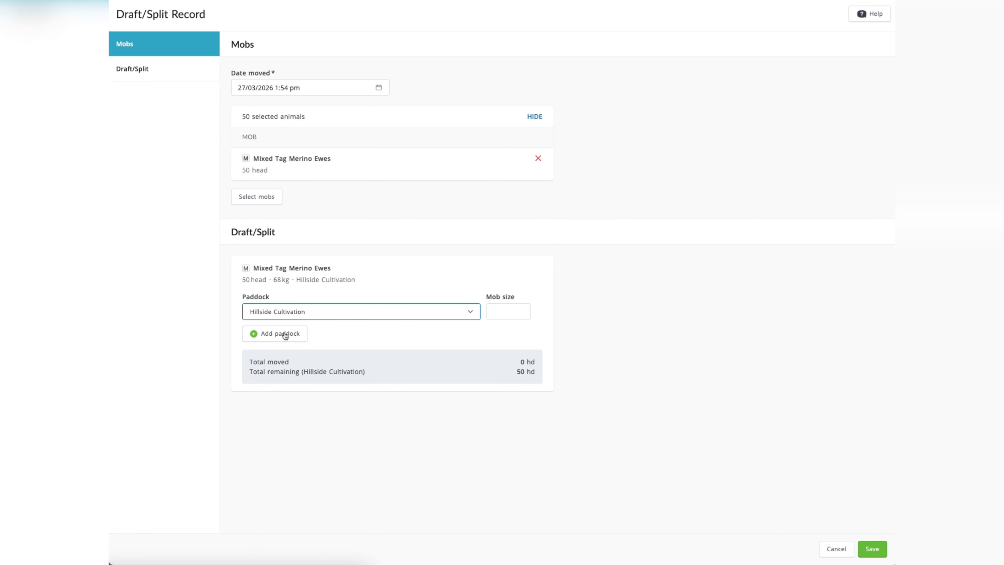
click(295, 340)
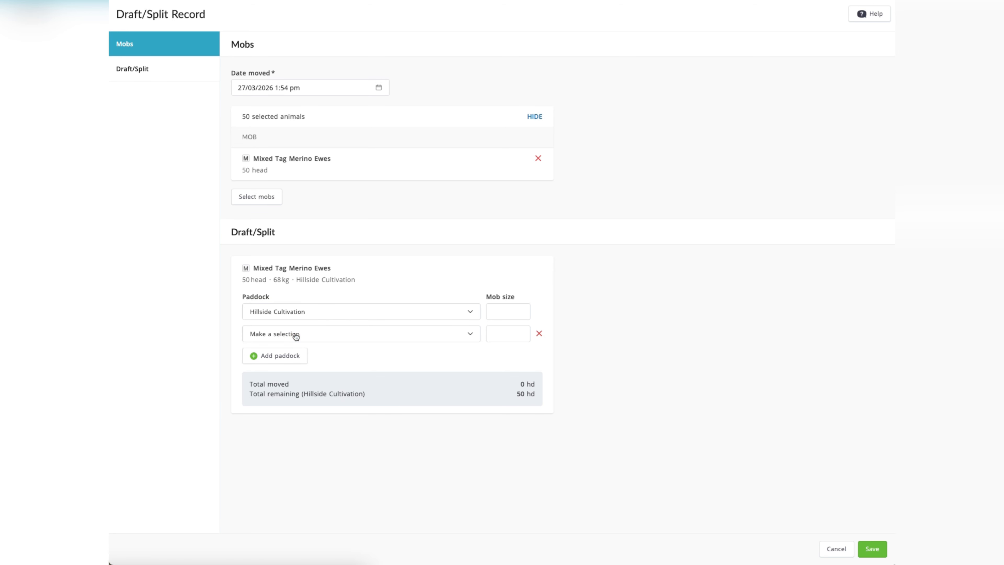
click(295, 335)
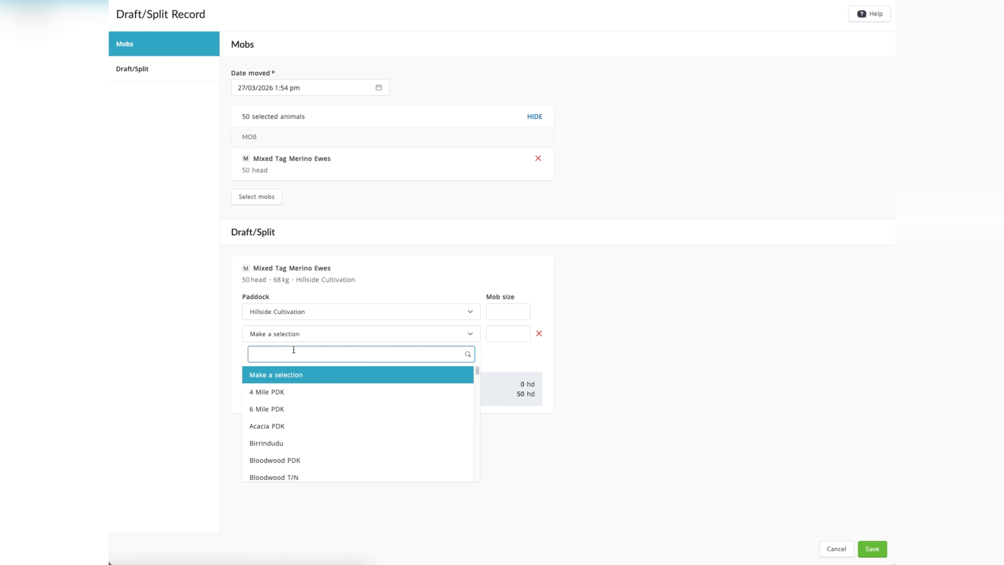
text(hill)
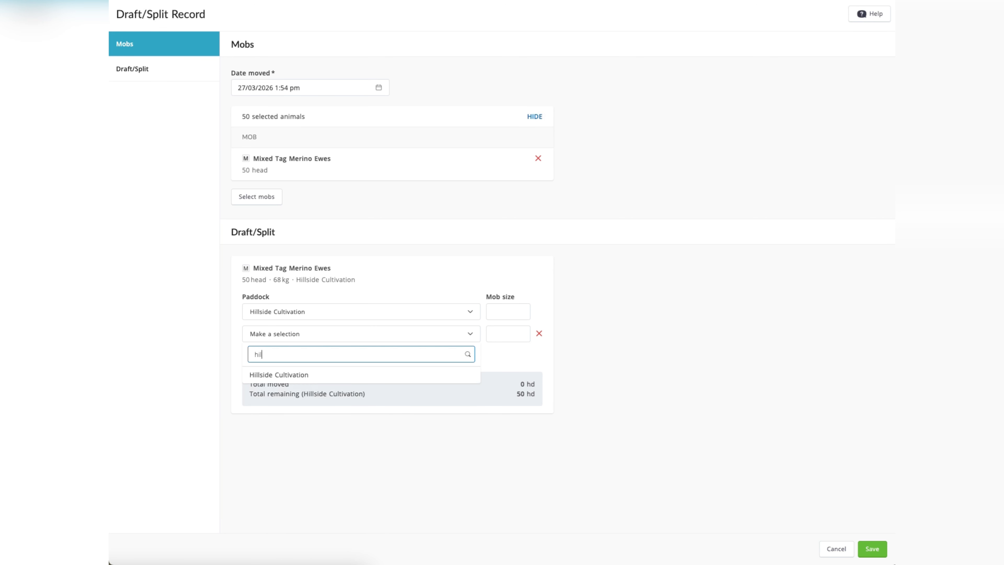
click(273, 376)
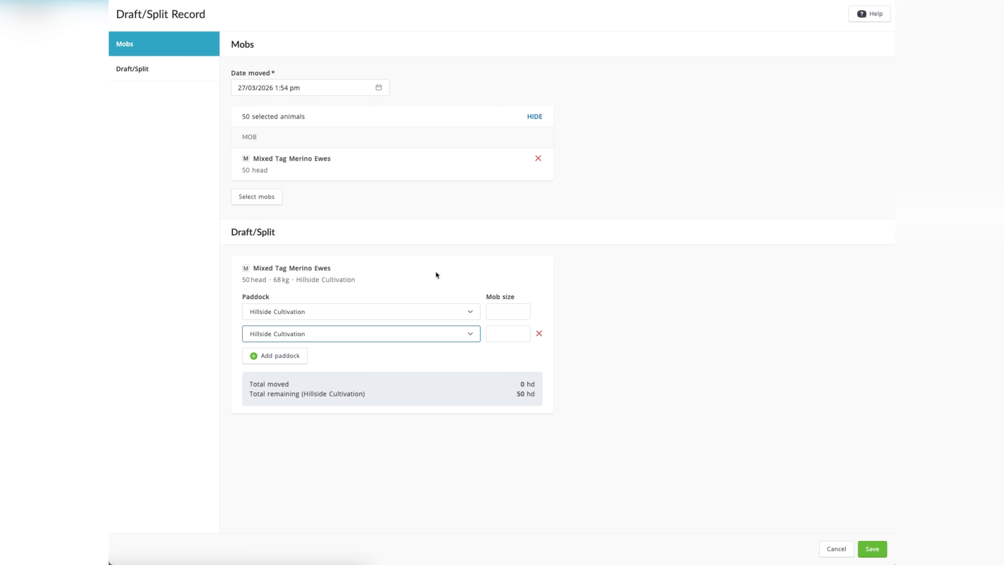
Set the mob sizes of the two split rows to 10 and 20 head, and save the Draft/Split record.
click(502, 303)
text(10)
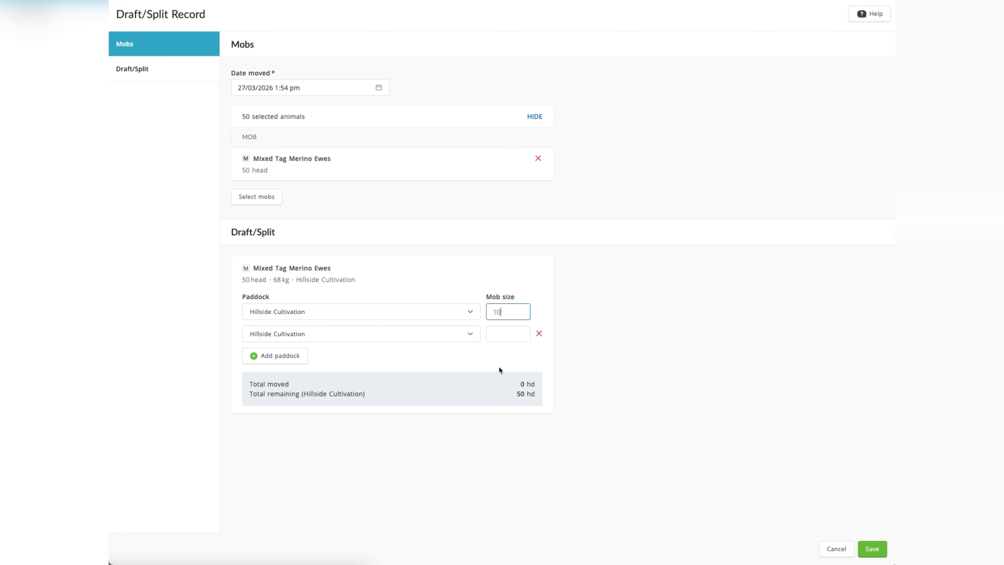
click(500, 331)
text(2)
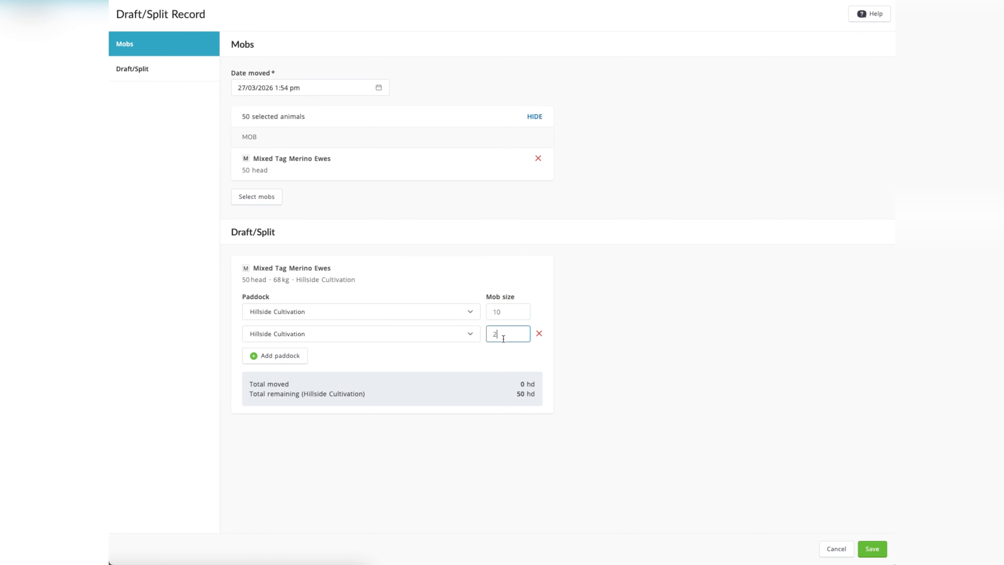
text(0)
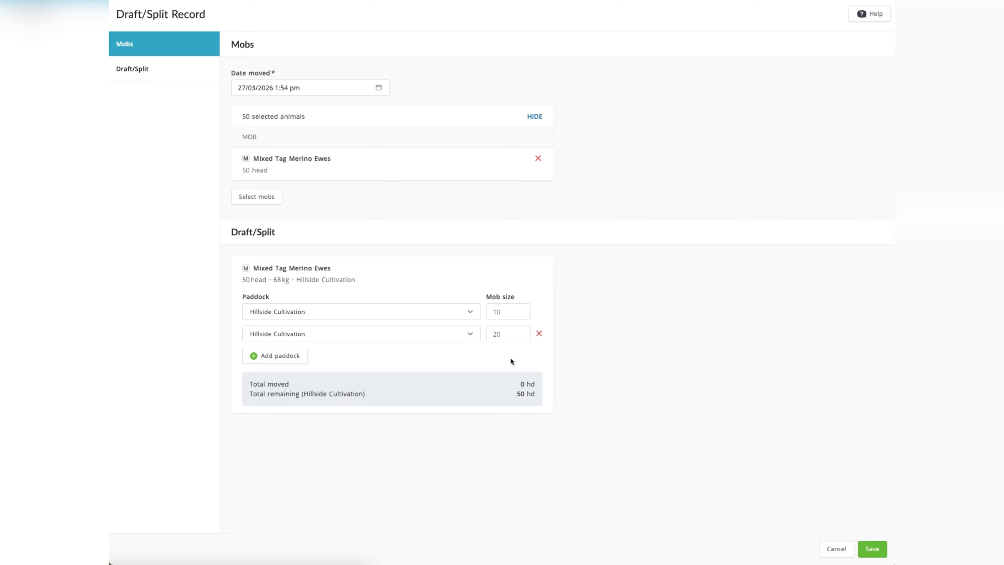
click(879, 549)
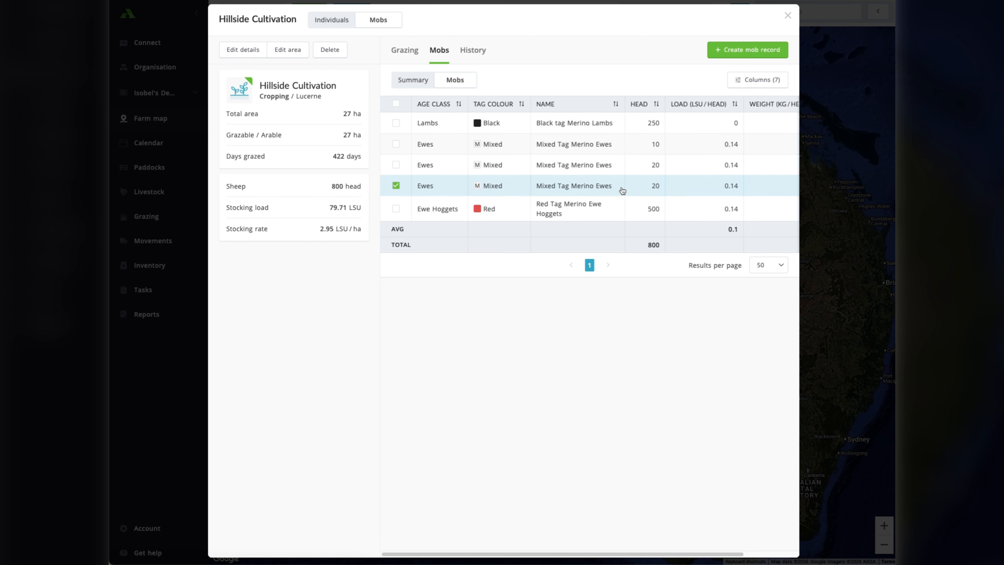
Record a Replace Tag for the last listed 20-head Mixed Tag Merino Ewes mob with tag colour Blue (2023 | 2031) and save it.
click(740, 54)
scroll(549, 295, down, 5)
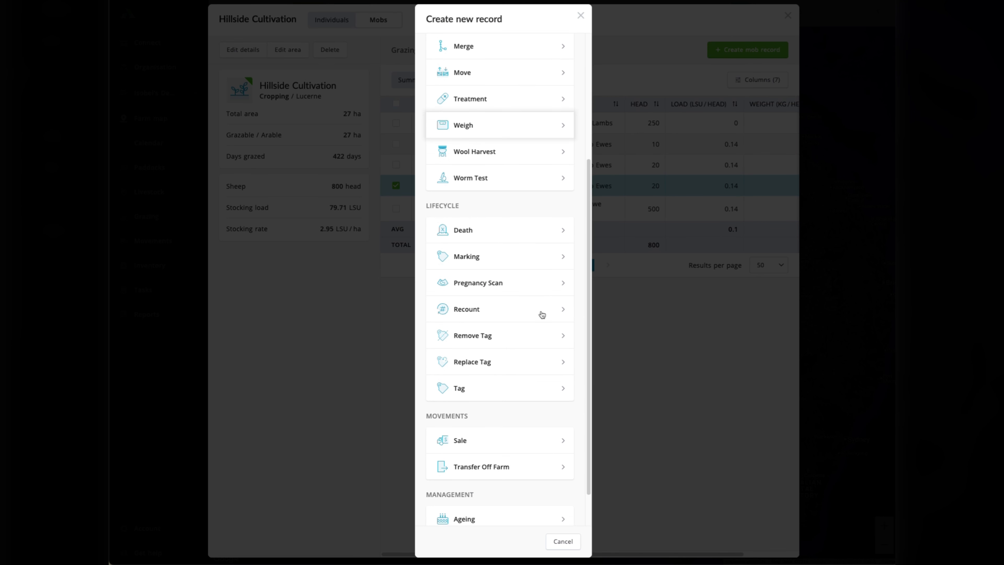
click(487, 363)
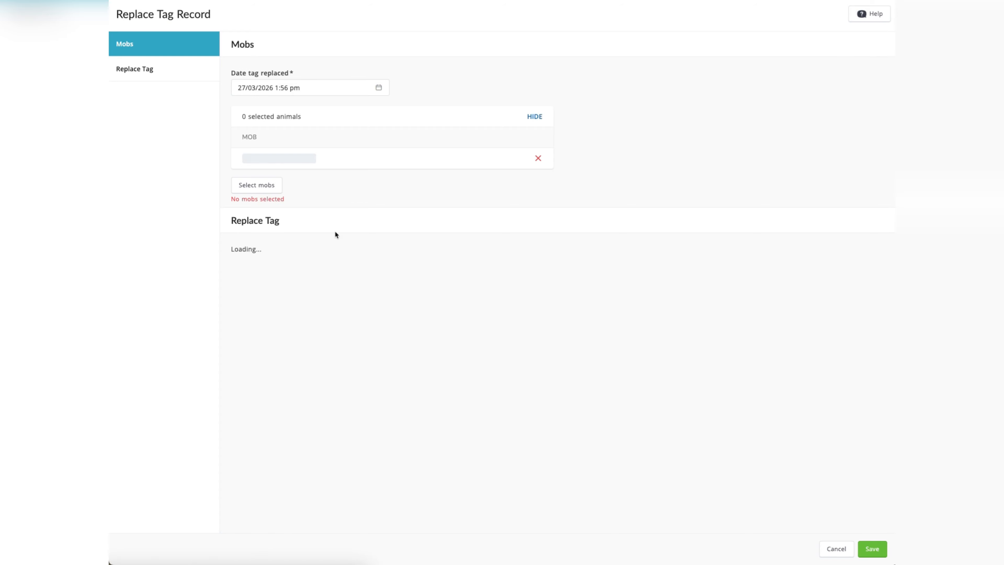
click(293, 385)
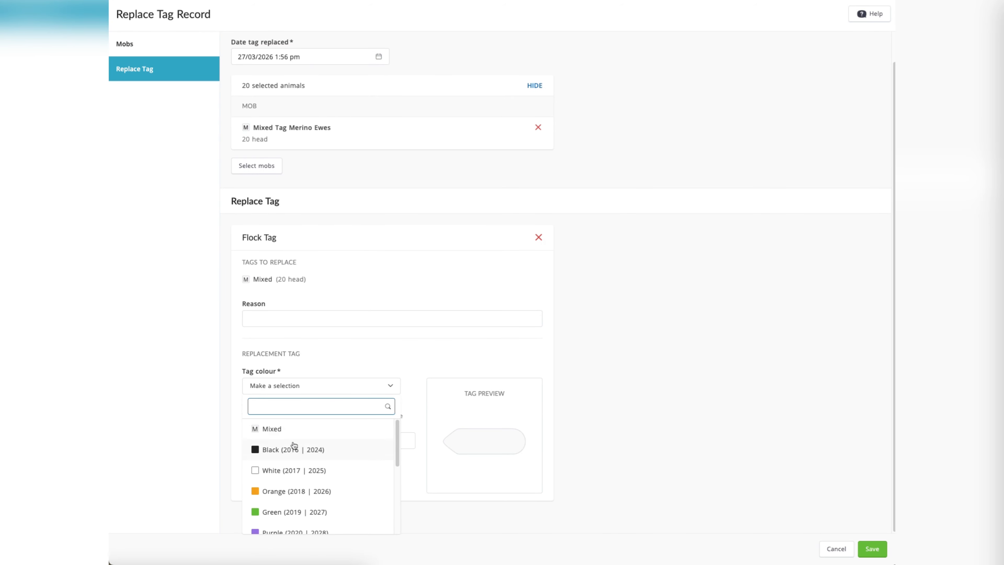
scroll(296, 451, down, 5)
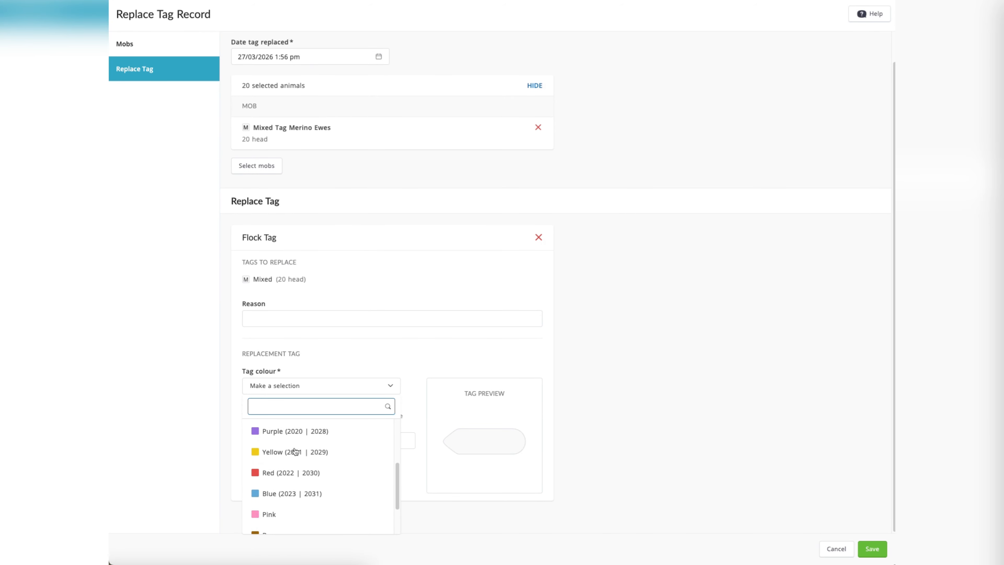
click(289, 468)
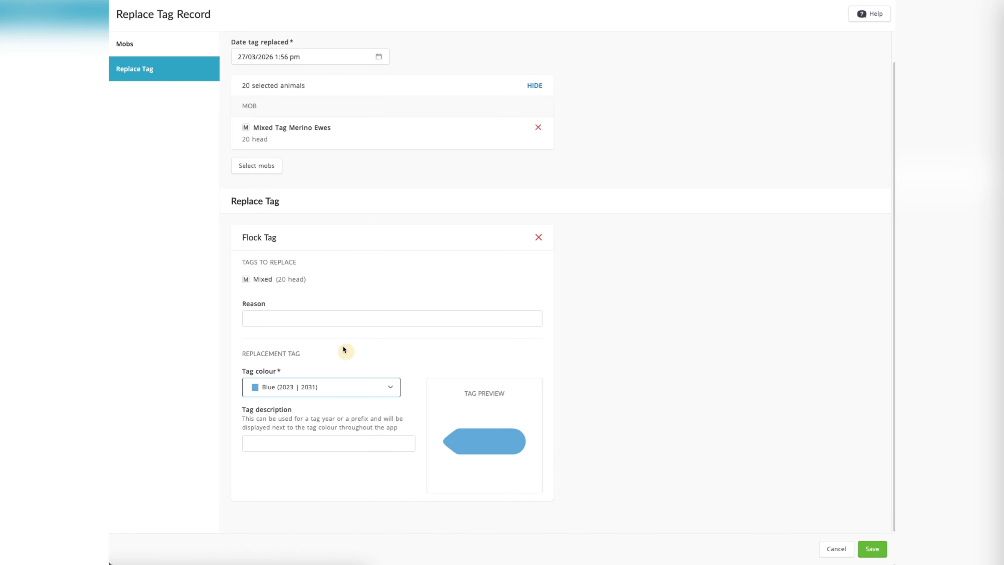
click(869, 548)
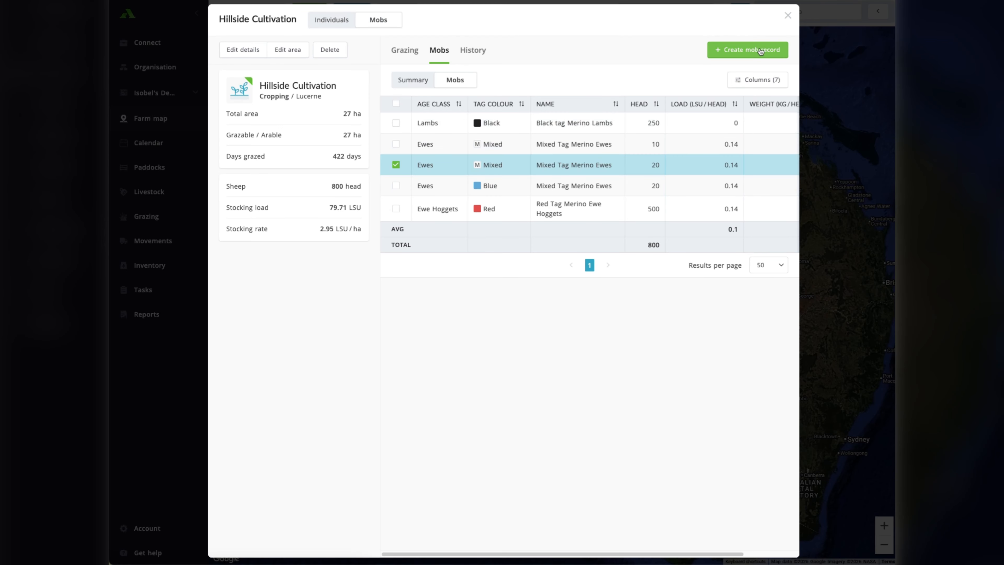
Record a Replace Tag for the remaining mixed-tagged 20-head ewe mob with tag colour Red (2022 | 2030) and save it.
click(760, 49)
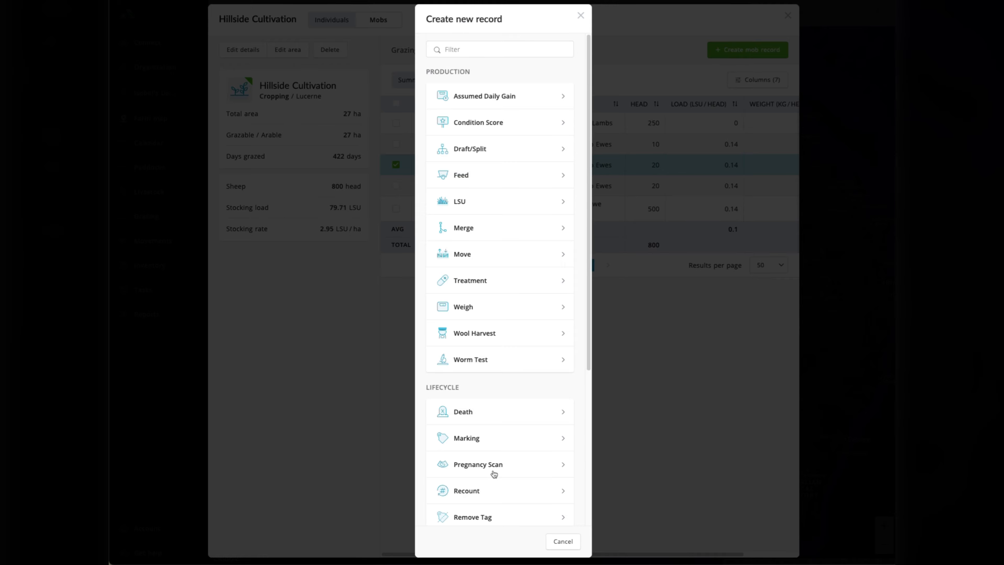
scroll(492, 480, down, 2)
click(487, 510)
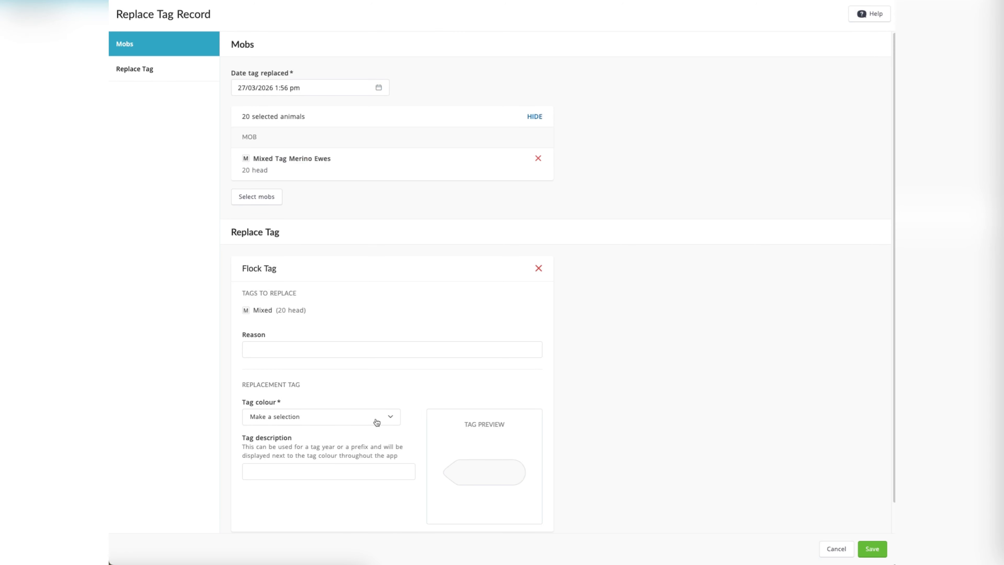
click(314, 423)
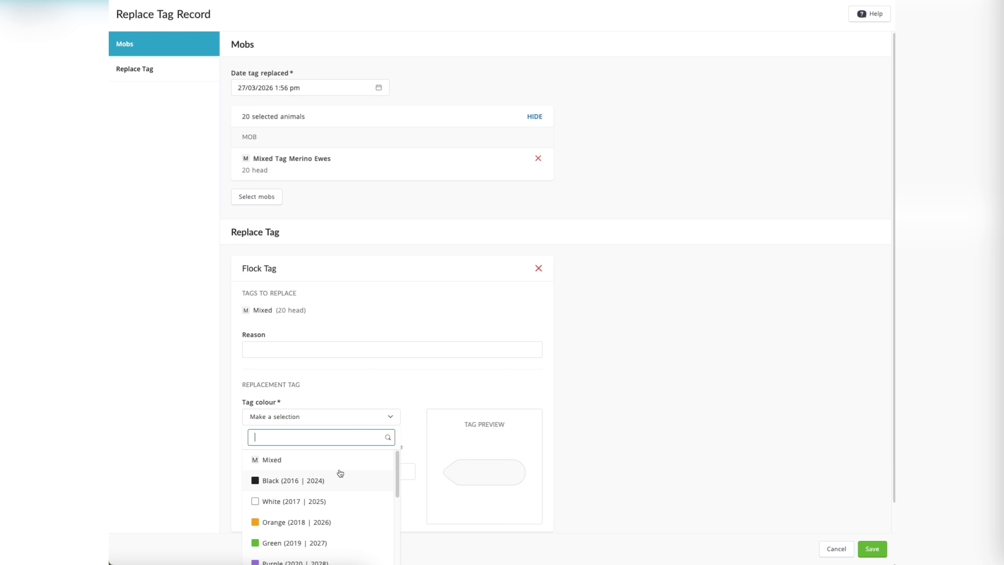
scroll(340, 473, down, 3)
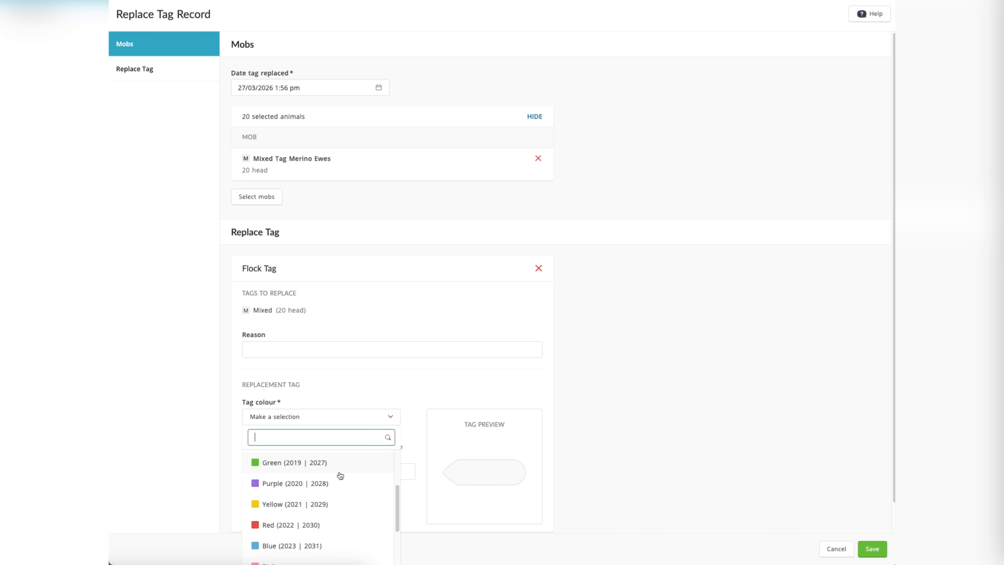
click(336, 513)
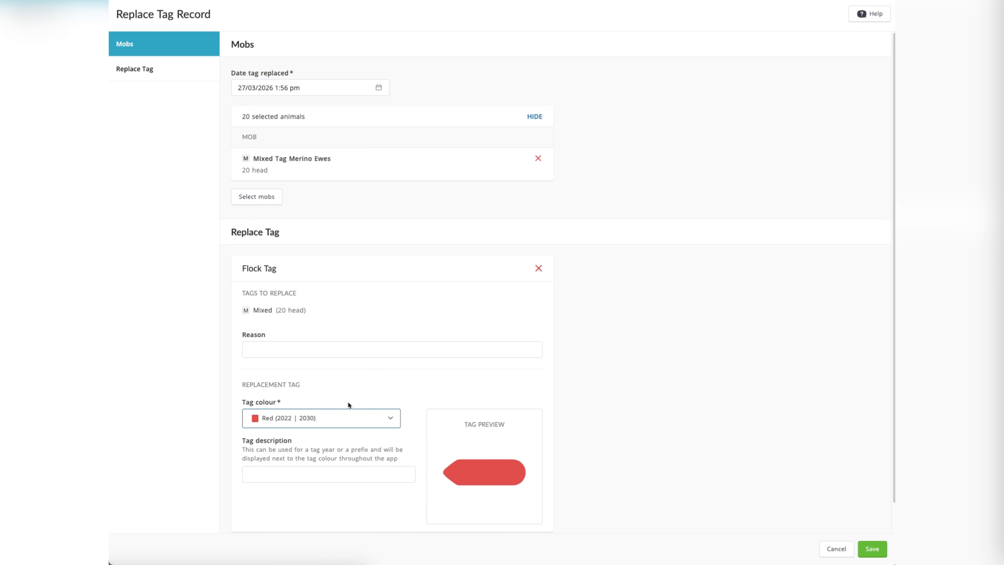
click(872, 549)
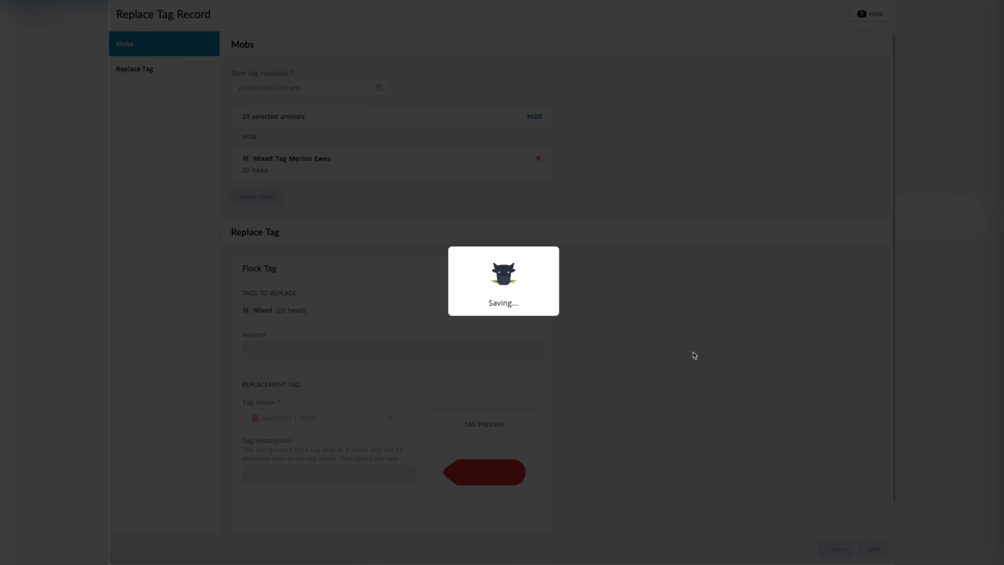
Record a Replace Tag for the 10-head Mixed Tag Merino Ewes mob with tag colour Orange (2018 | 2026) and save it.
click(427, 141)
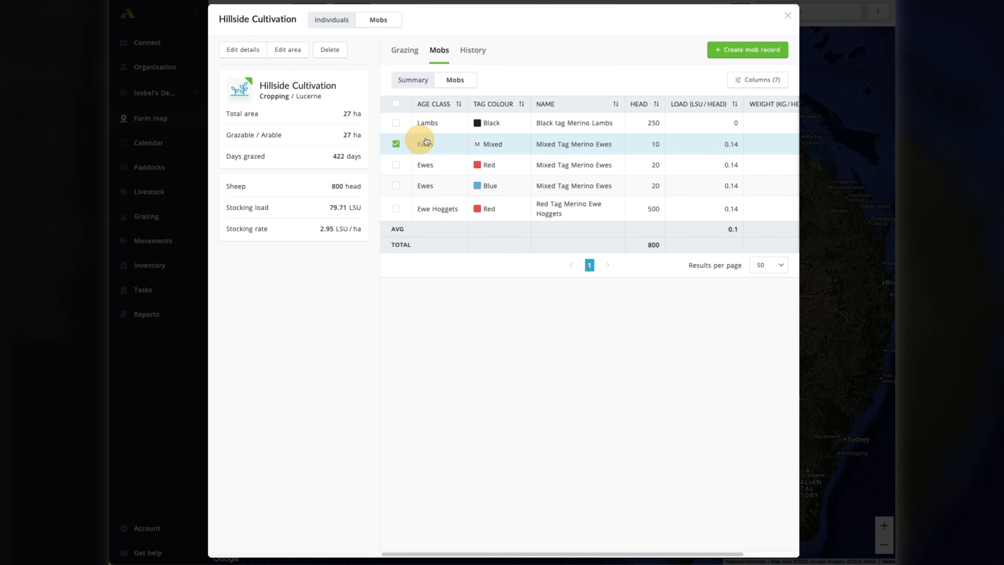
click(767, 56)
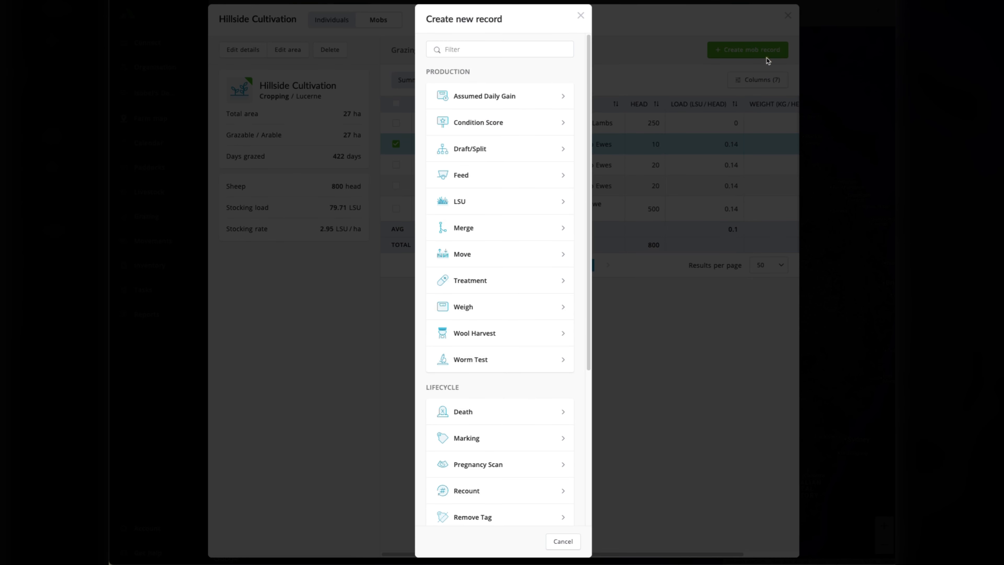
scroll(499, 477, down, 3)
click(497, 459)
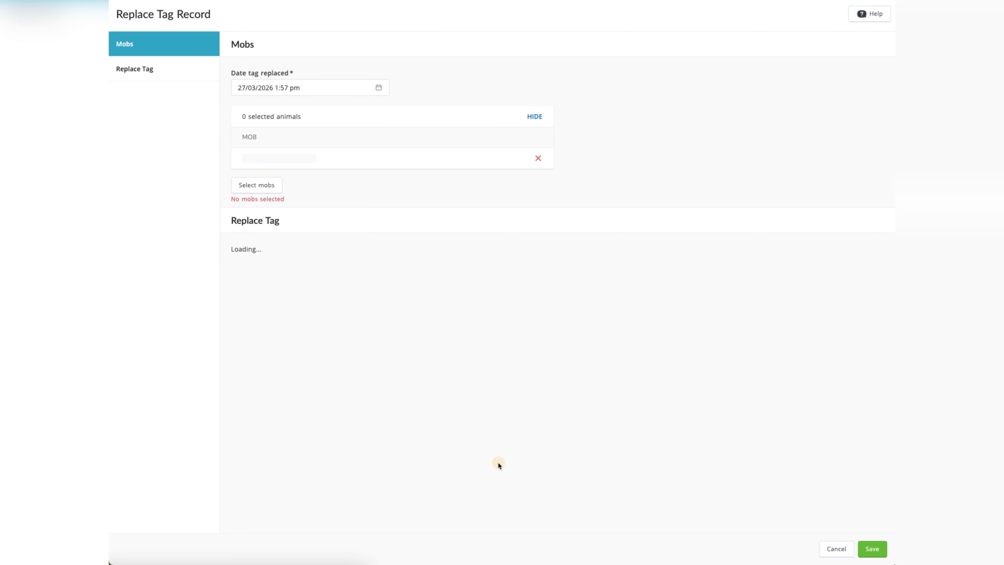
click(324, 415)
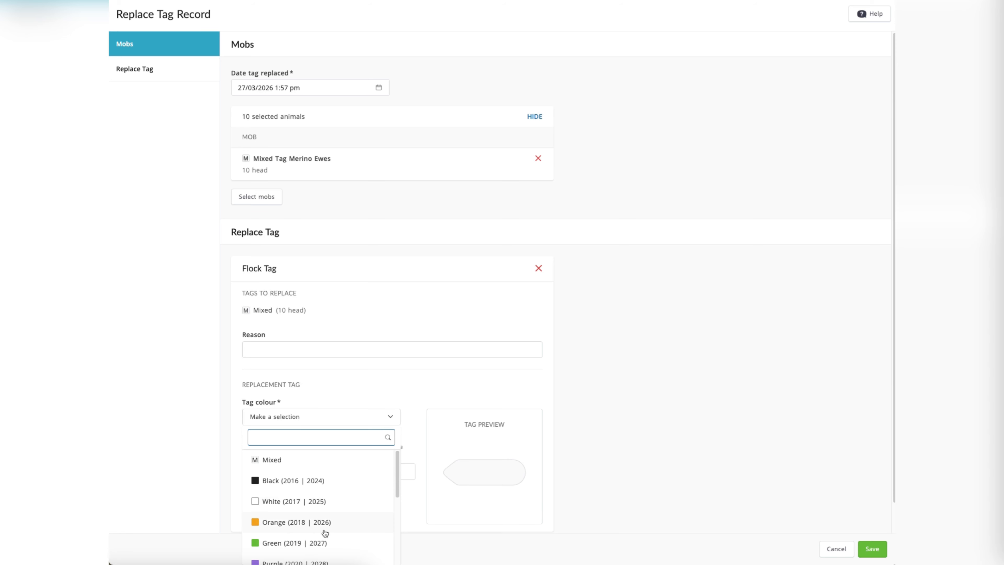
click(325, 522)
click(867, 546)
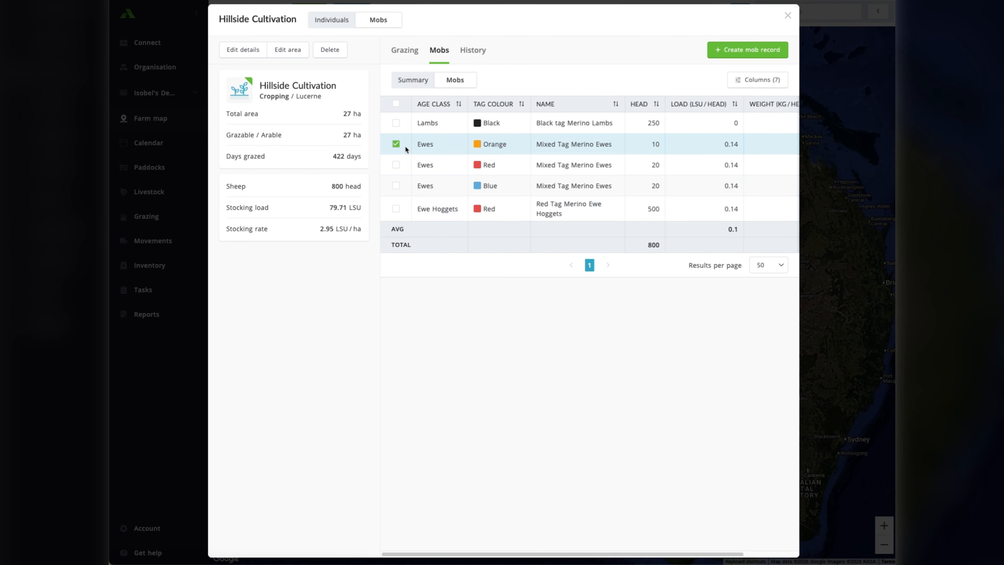
Select only the red-tagged 20-head ewe mob, replace its tag with Green (2019 | 2027), and save the record.
click(396, 144)
click(396, 165)
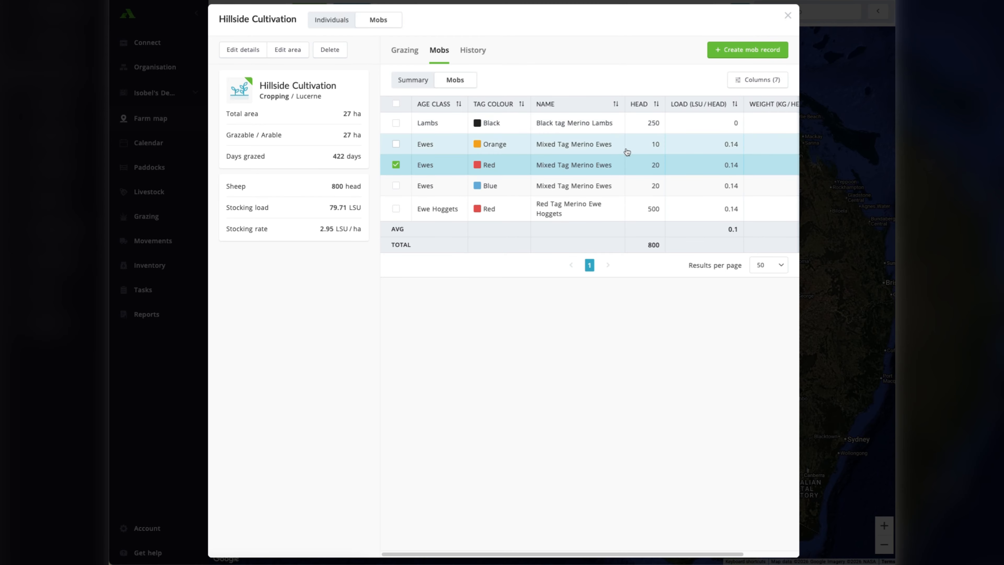
click(601, 164)
click(789, 16)
click(748, 51)
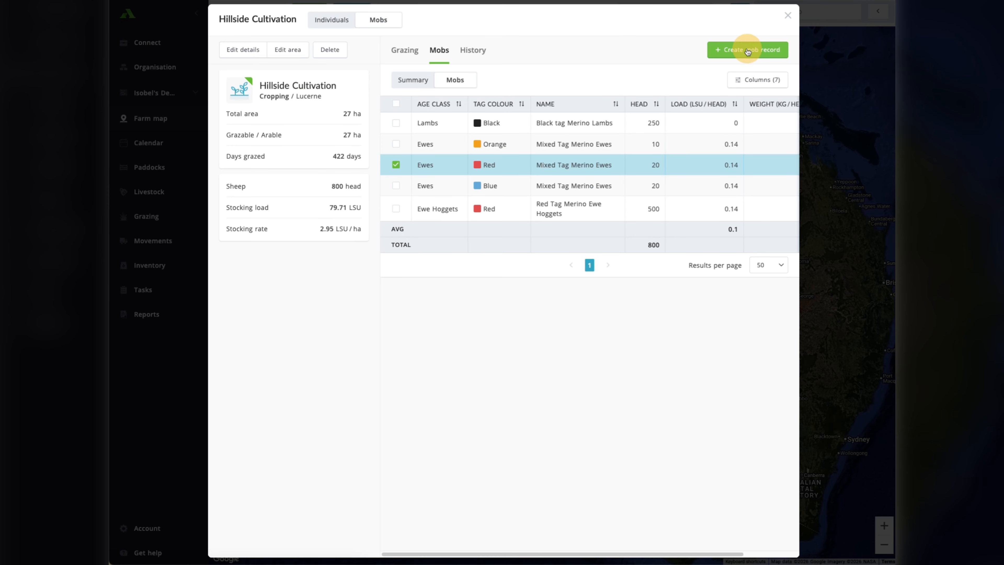
scroll(500, 355, down, 5)
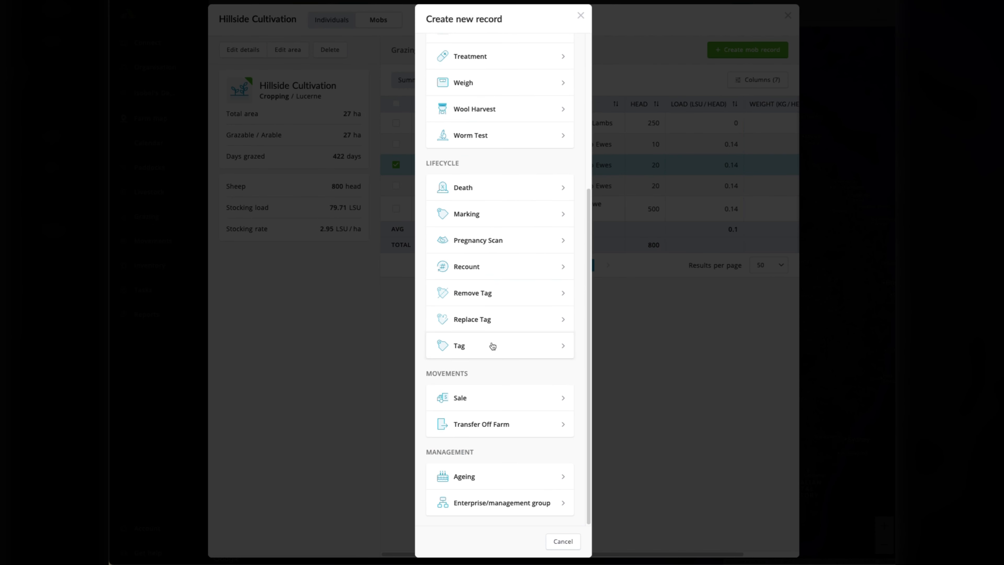
click(487, 324)
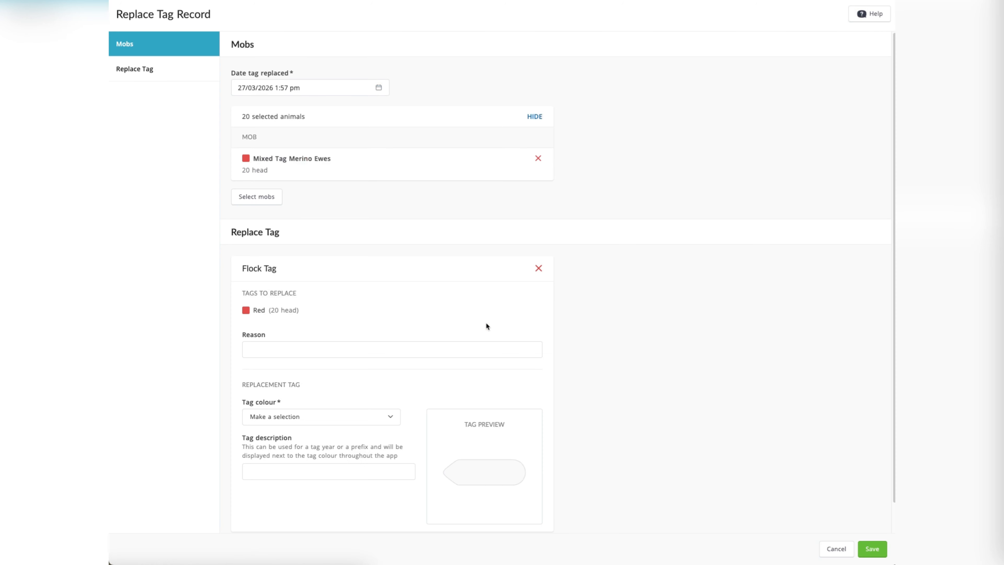
click(297, 423)
scroll(312, 507, down, 2)
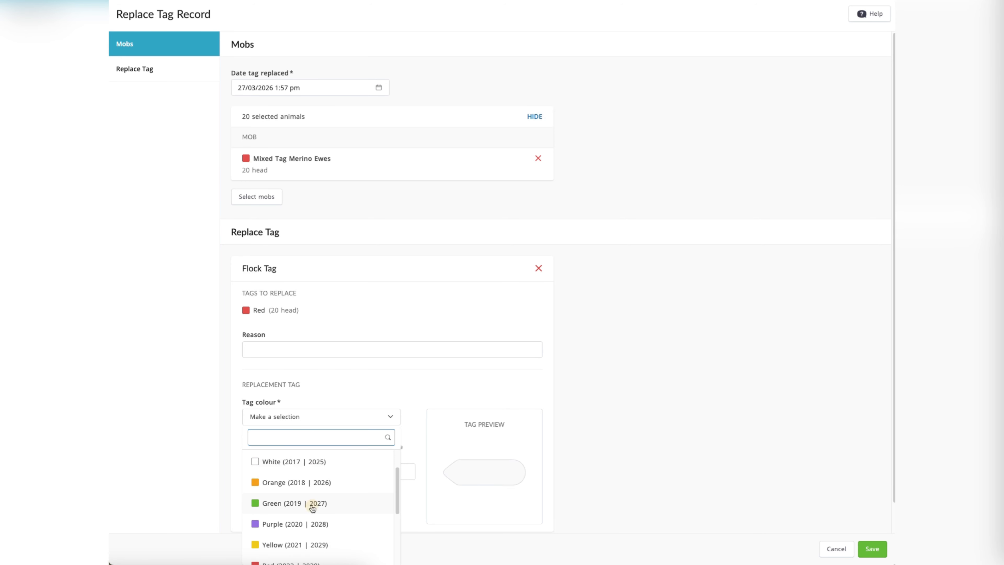
click(312, 504)
click(872, 549)
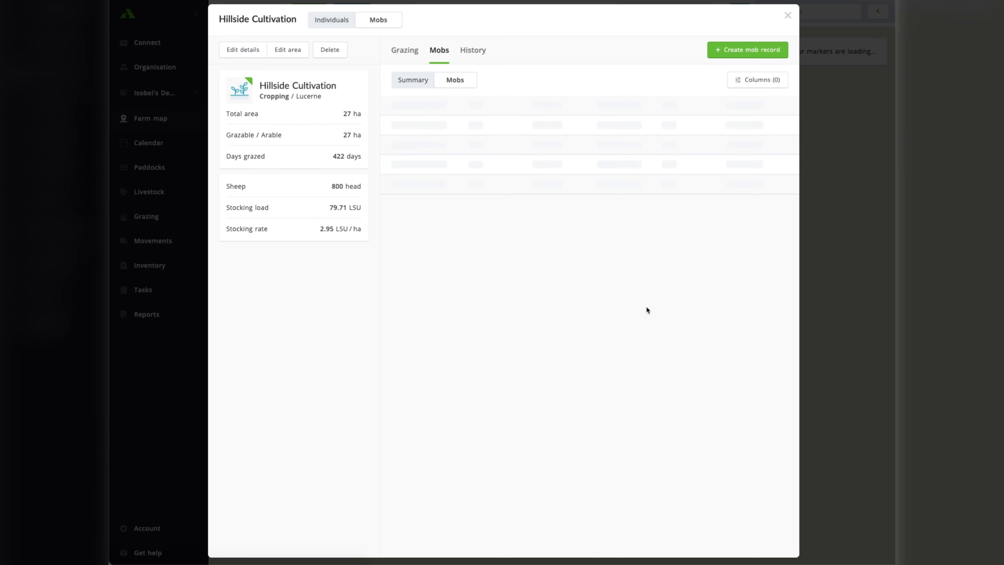
Edit the details of the blue-tagged 20-head Mixed Tag Merino Ewes mob and rename it Blue Tag Merino Ewes.
click(396, 165)
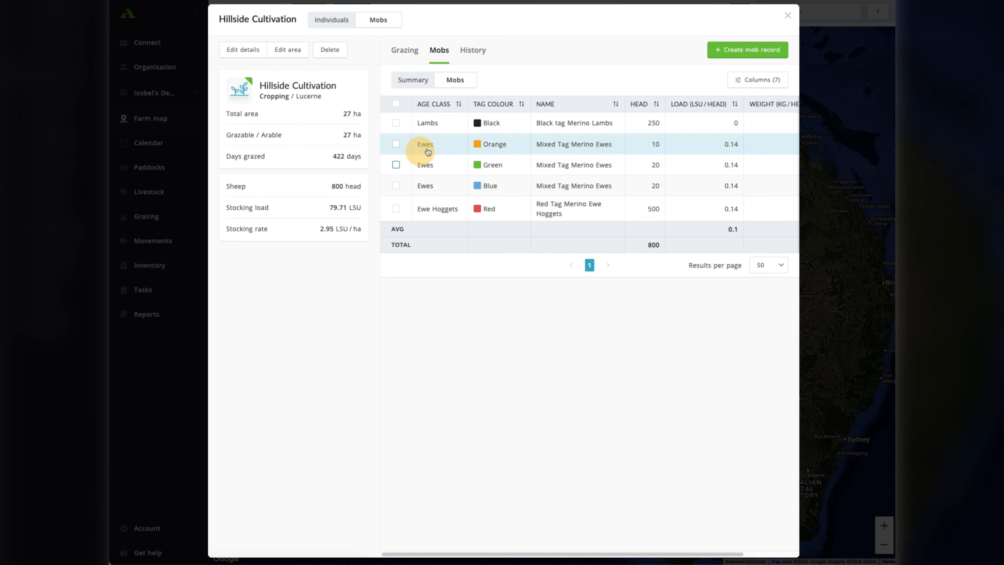
click(568, 186)
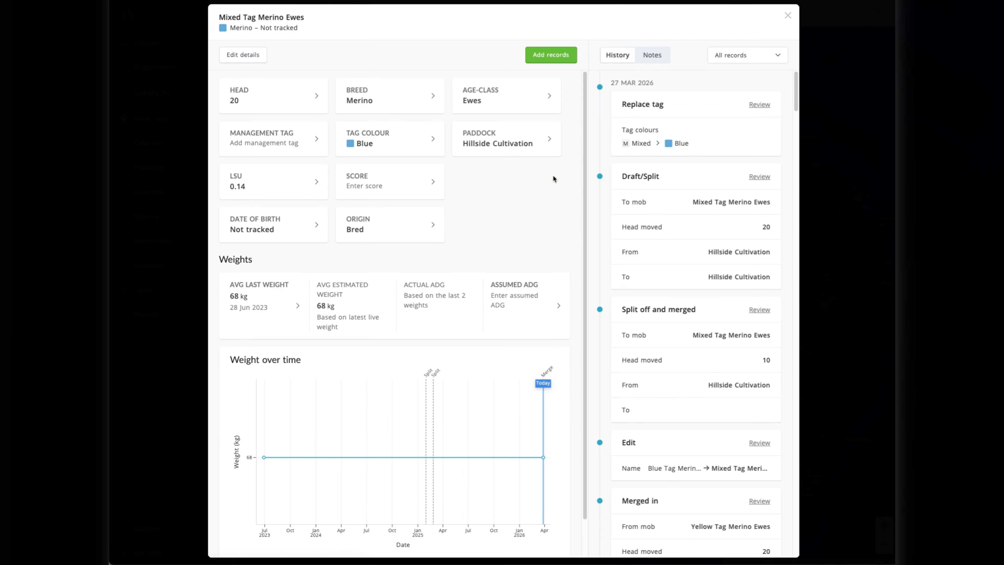
click(264, 55)
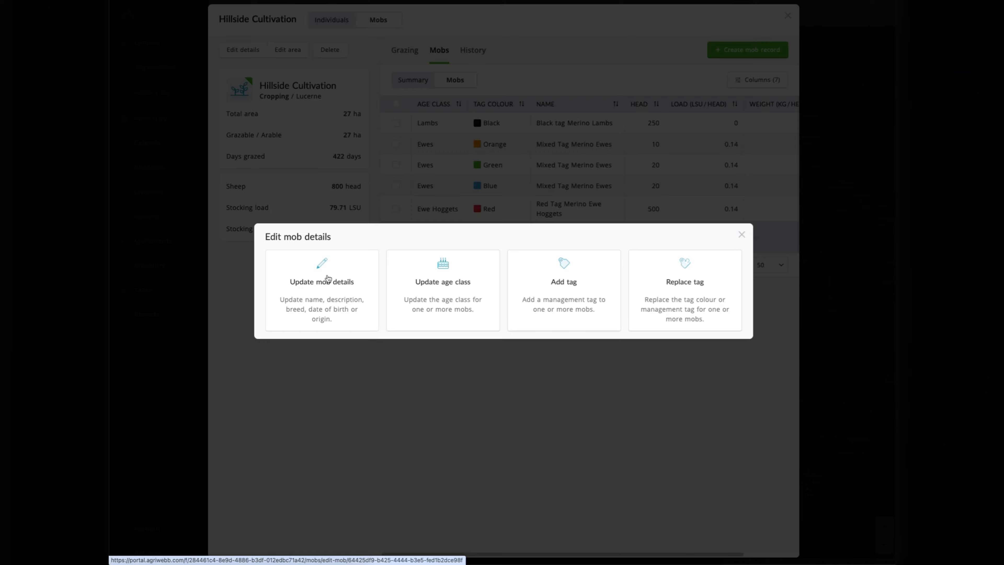
click(329, 302)
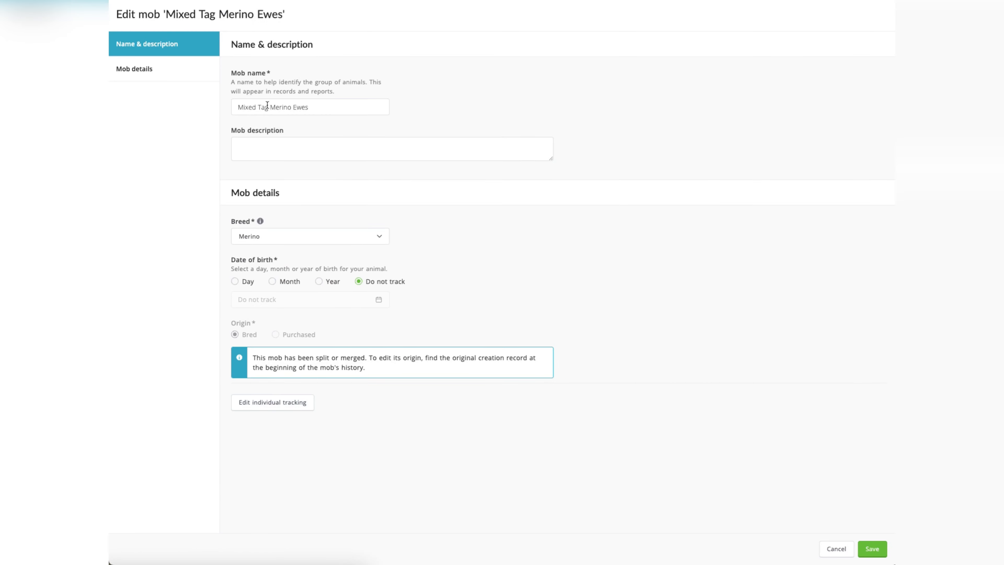
double_click(257, 106)
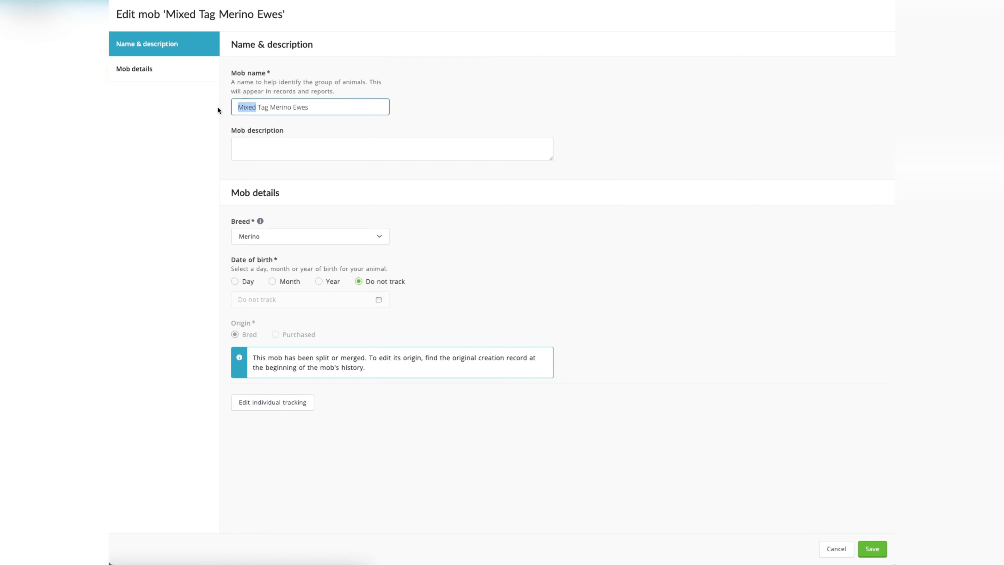
text(Blue)
Set the blue-tagged mob's date of birth to the year 2020, save the details and return to the paddock's mob list.
click(334, 282)
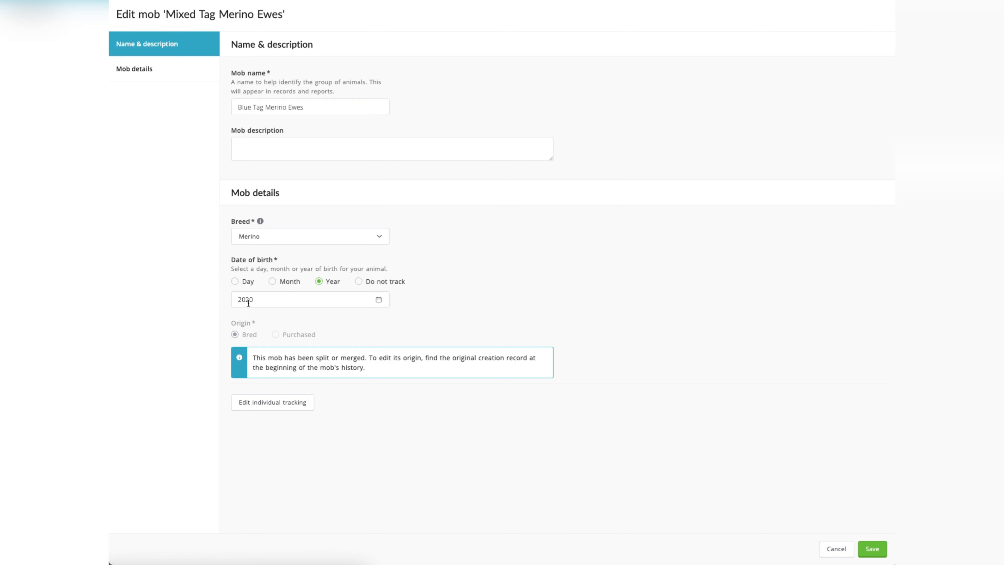
drag(236, 300, 510, 271)
click(542, 269)
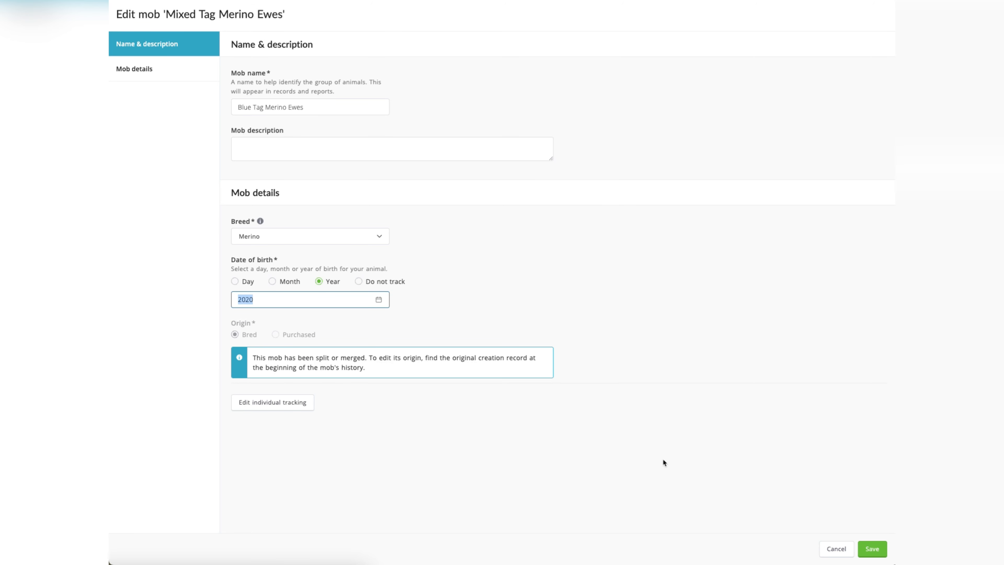
click(393, 301)
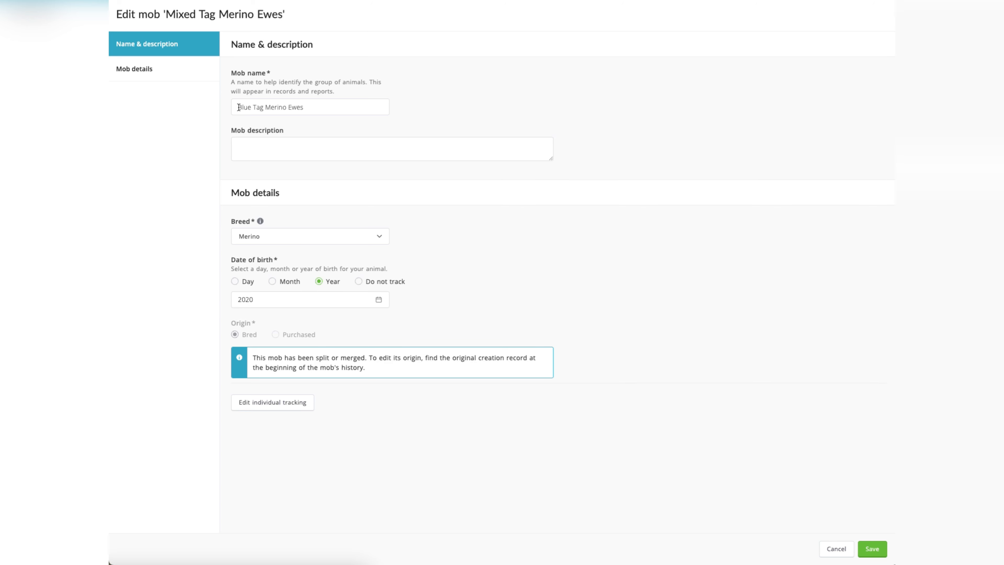
mouse_move(238, 108)
mouse_down()
mouse_move(262, 111)
mouse_move(249, 111)
mouse_up()
click(401, 119)
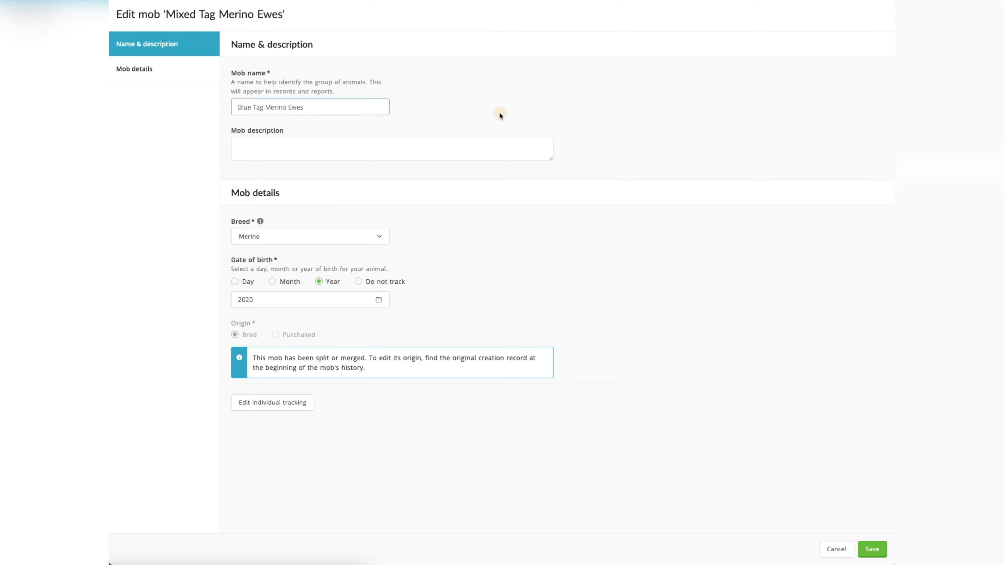
click(465, 217)
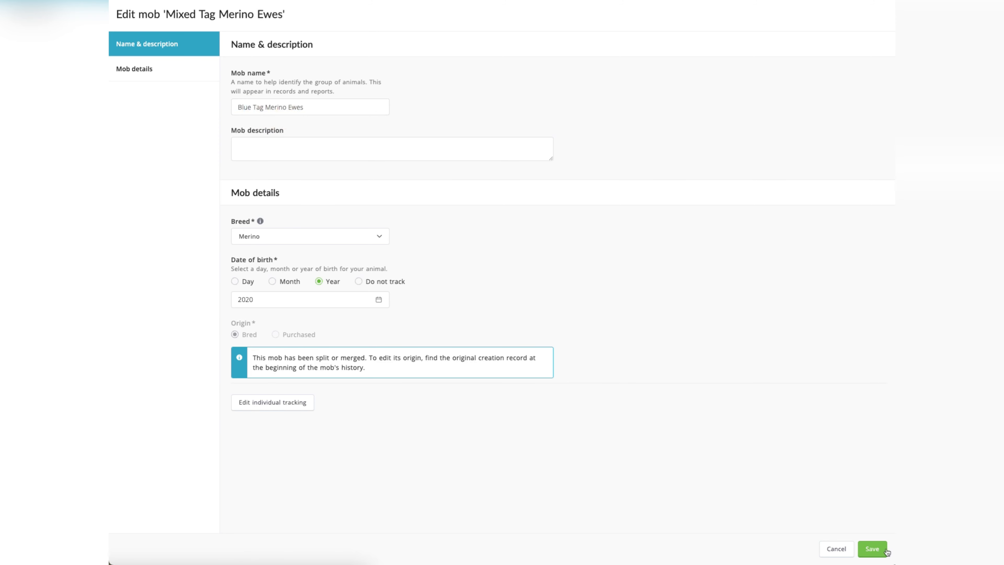
click(873, 549)
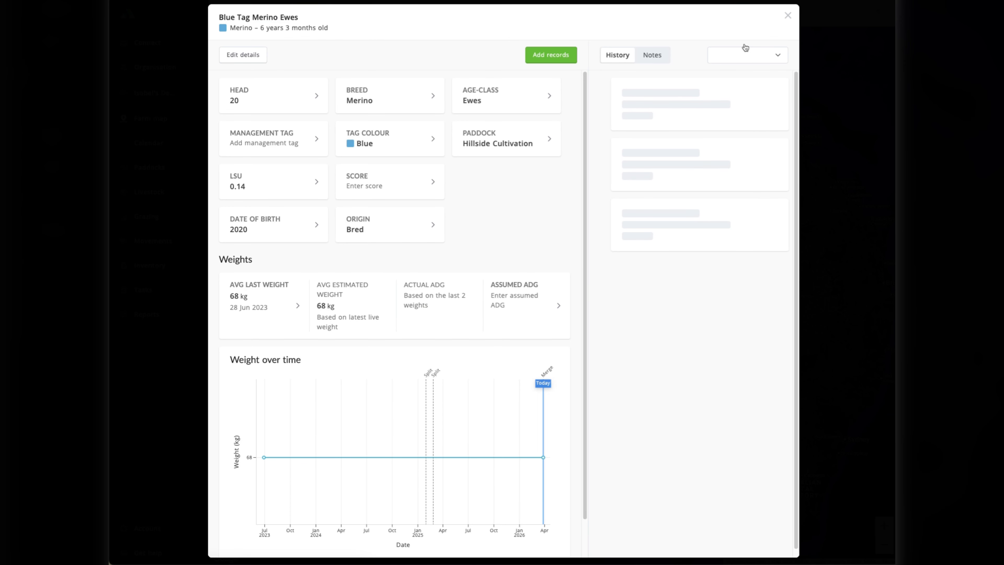
click(789, 16)
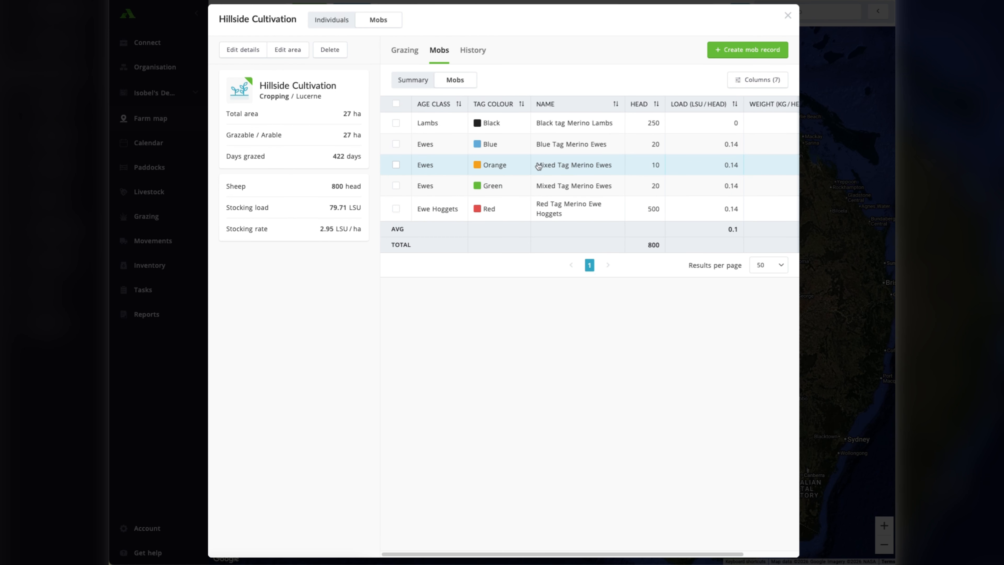
Edit the details of the orange-tagged 10-head Mixed Tag Merino Ewes mob and rename it Green Tag Merino Ewes.
click(558, 166)
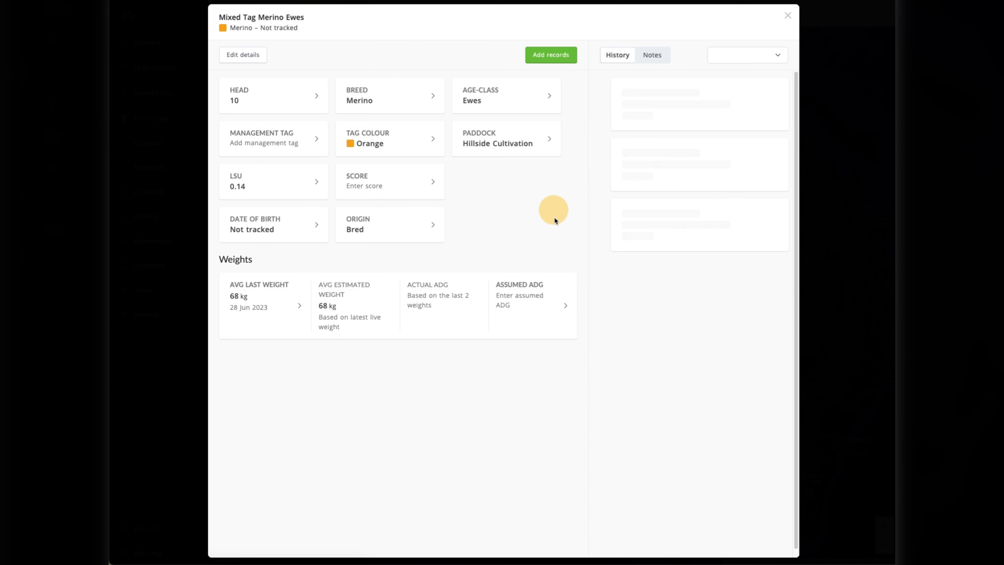
click(259, 57)
click(300, 279)
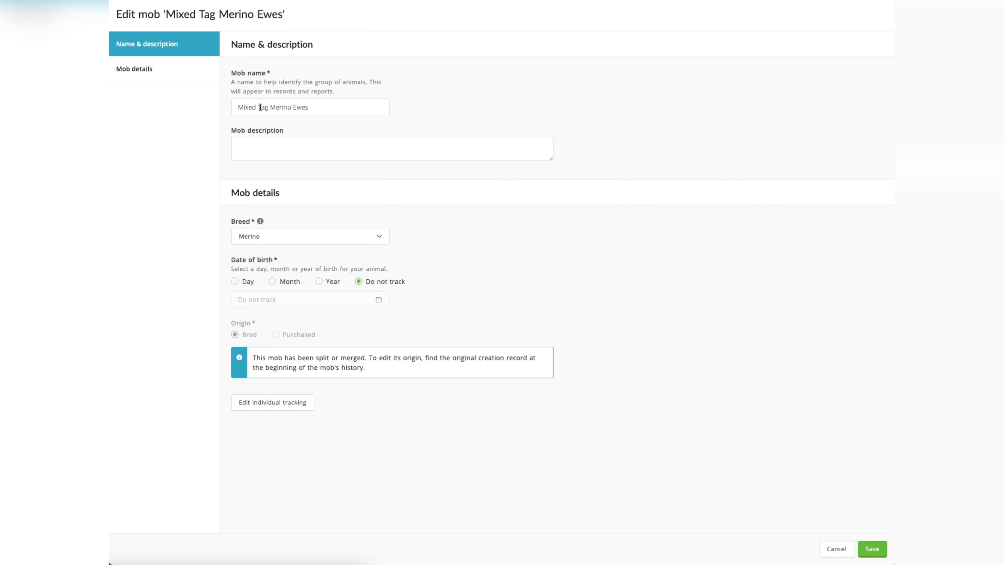
double_click(250, 106)
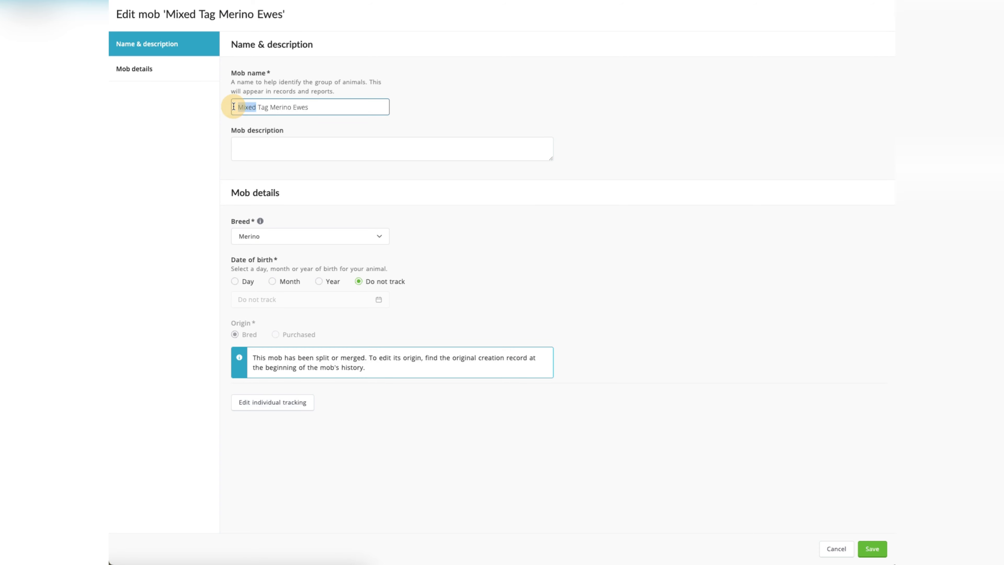
text(Green)
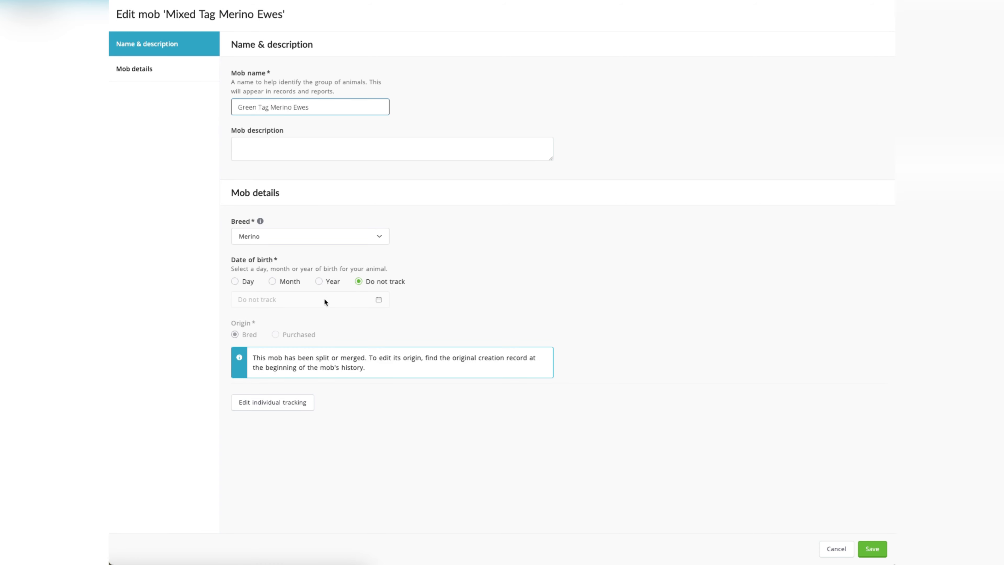
Track the orange-tagged mob's date of birth by year as 2020 and save its details.
click(330, 281)
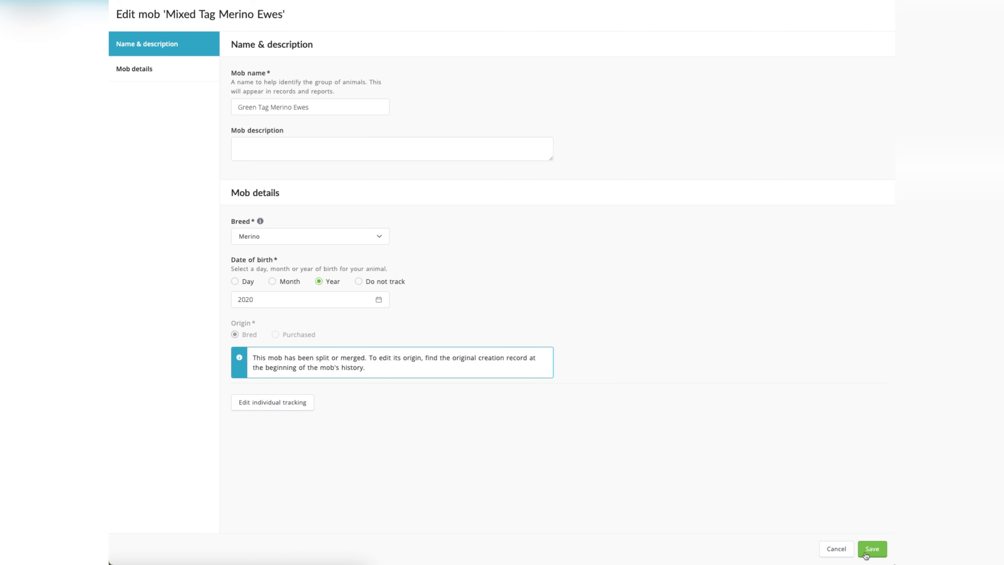
click(379, 299)
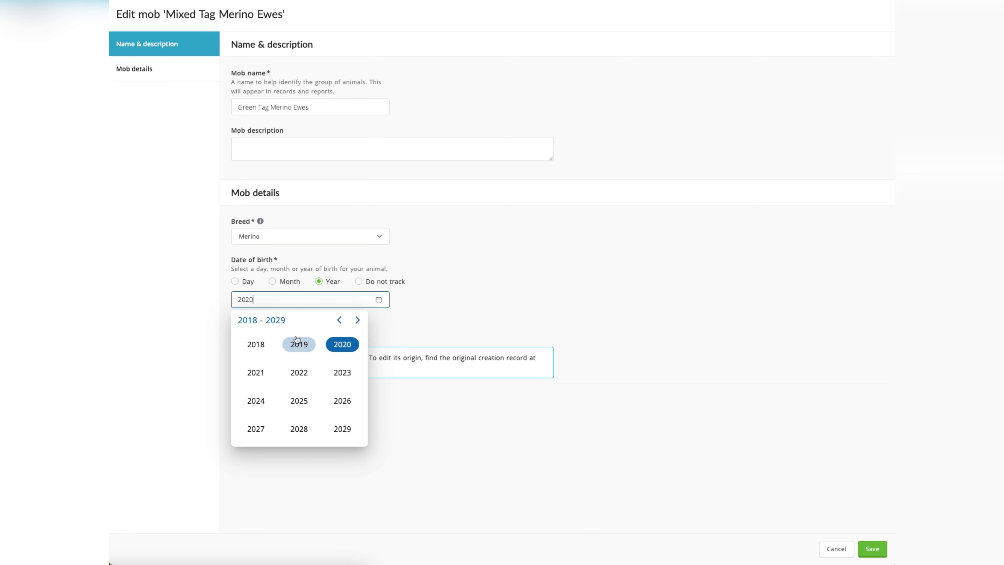
click(495, 307)
click(872, 549)
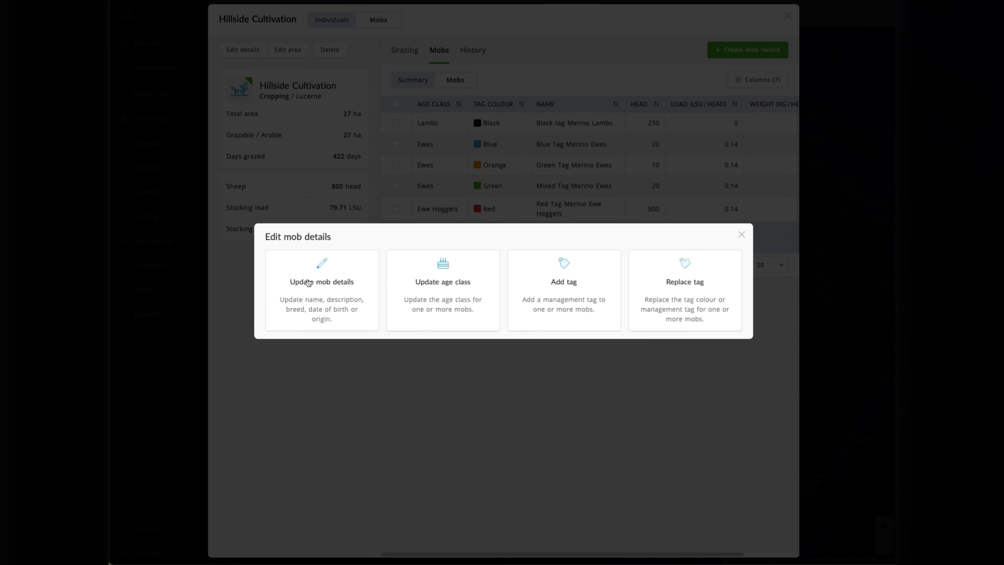
Edit the details of the green-tagged 20-head Mixed Tag Merino Ewes mob and rename it Green Tag Merino Ewes.
click(323, 295)
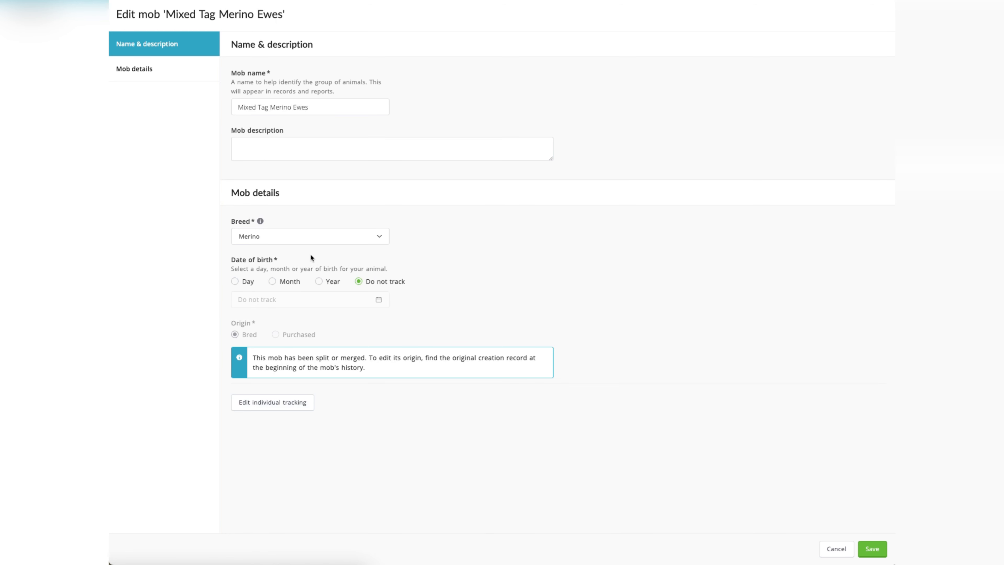
drag(257, 107, 227, 107)
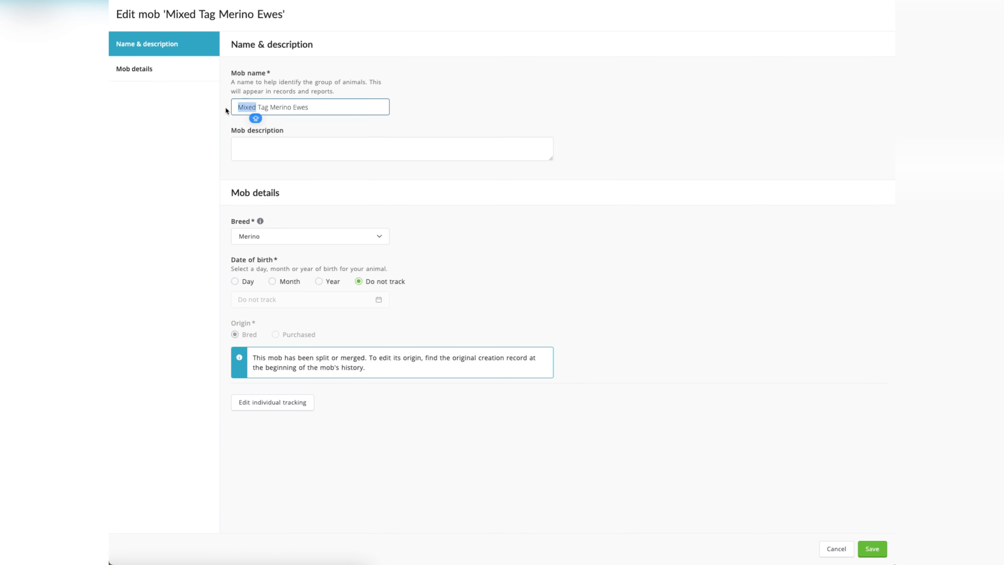
text(Green)
Set the green-tagged mob's date of birth to the year 2019, save the details and return to the mob list.
click(332, 281)
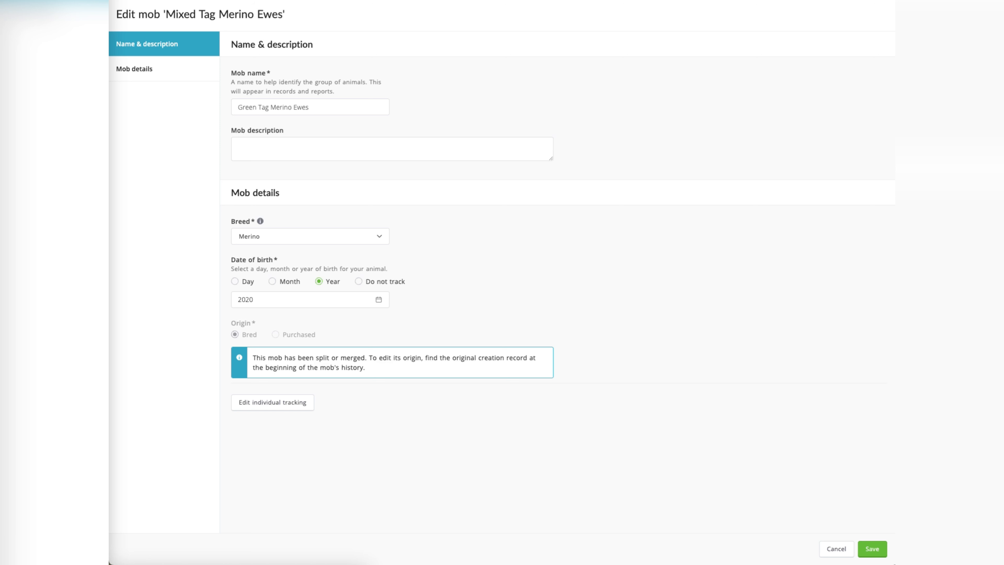
click(379, 299)
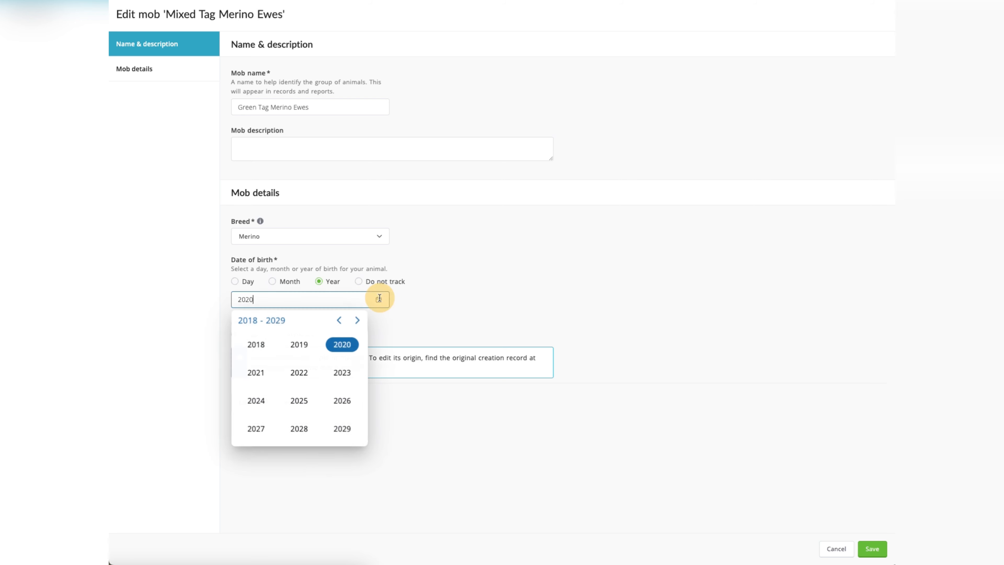
click(299, 344)
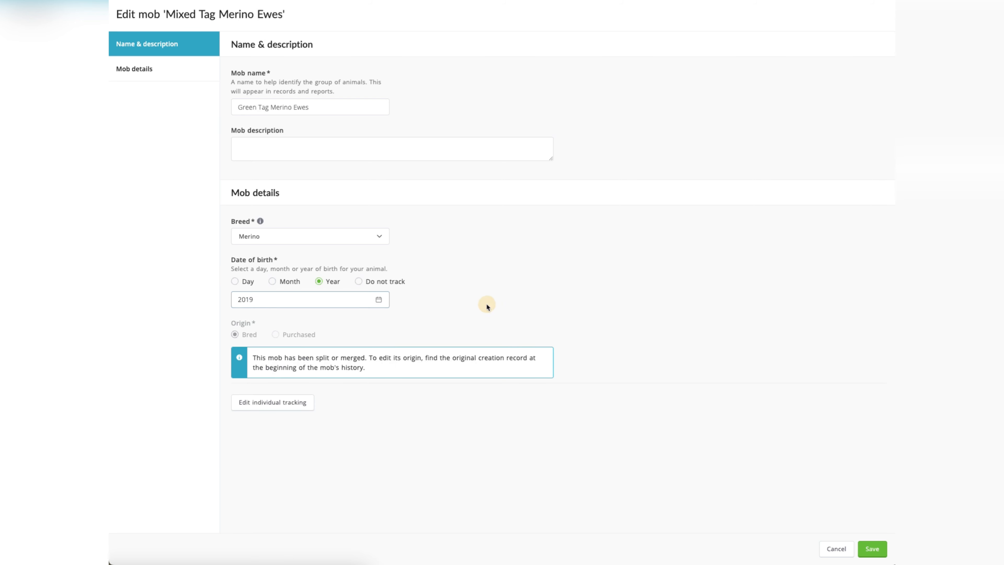
click(862, 548)
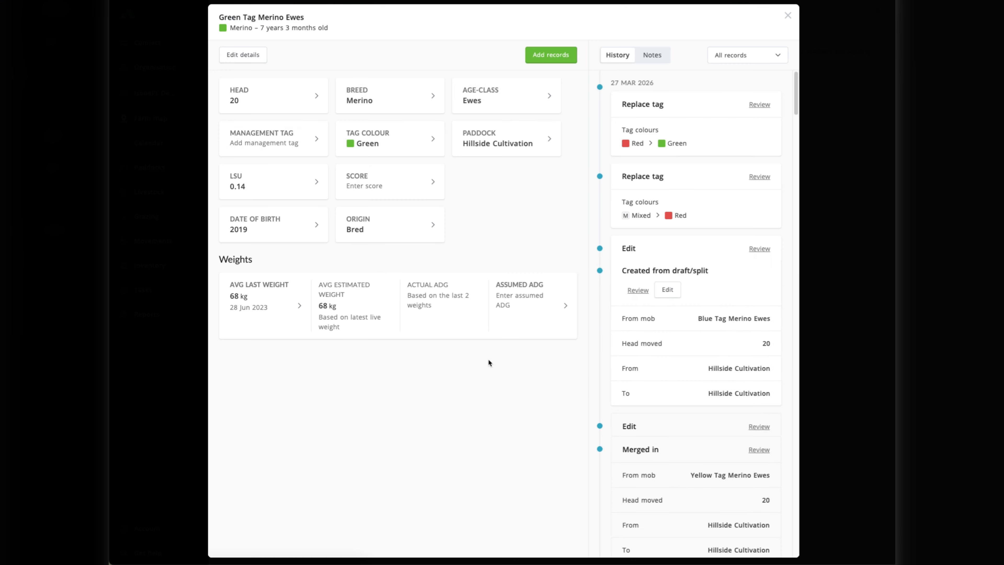
click(788, 15)
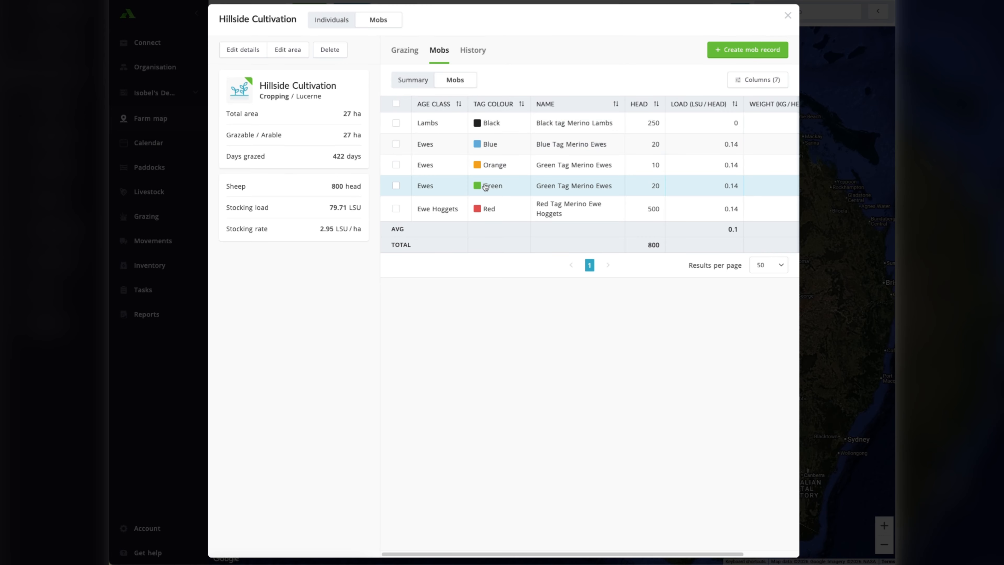
Change the orange-tagged 10-head ewe mob's birth year to 2018, save the details and return to the mob list.
click(505, 169)
click(259, 56)
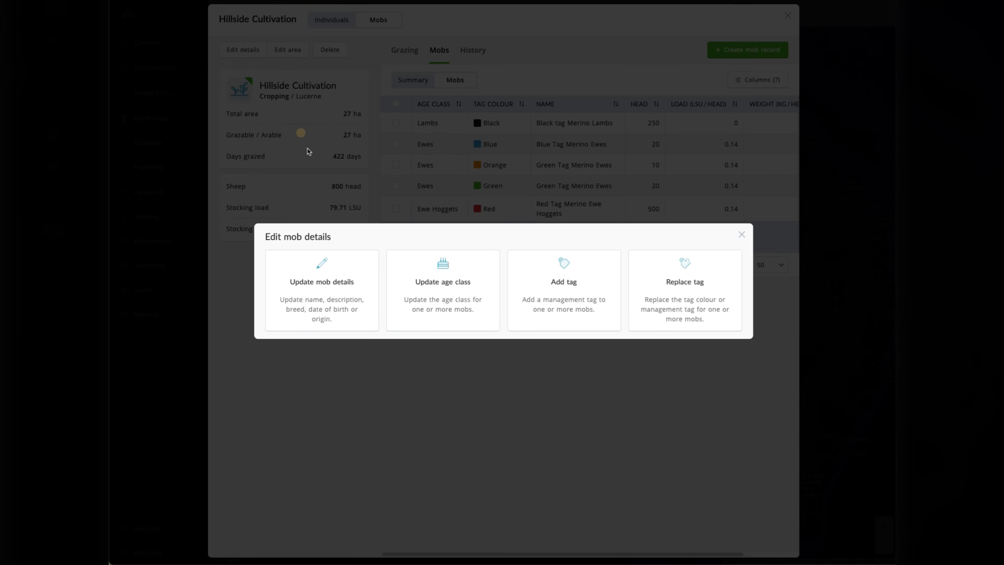
click(360, 291)
click(378, 300)
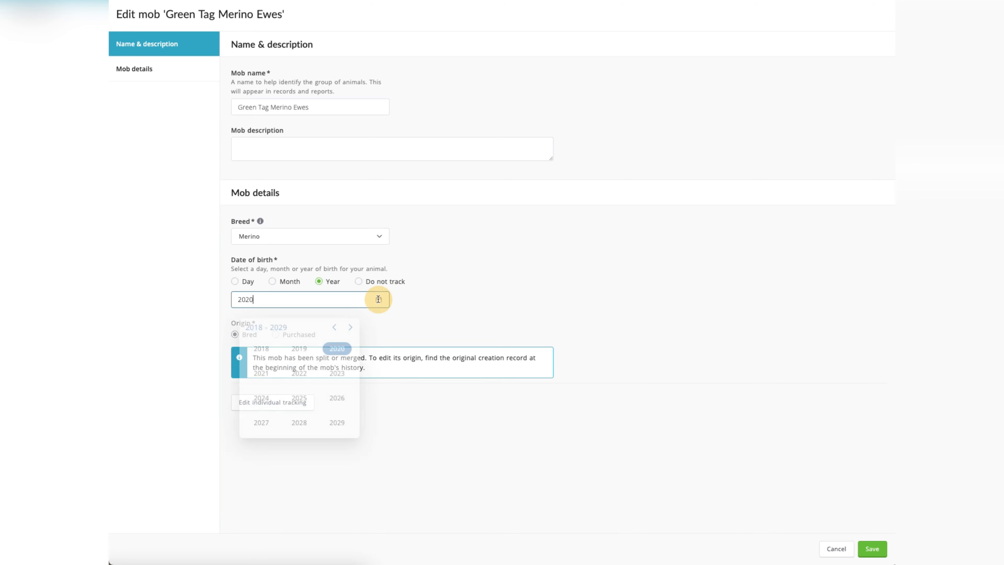
click(256, 344)
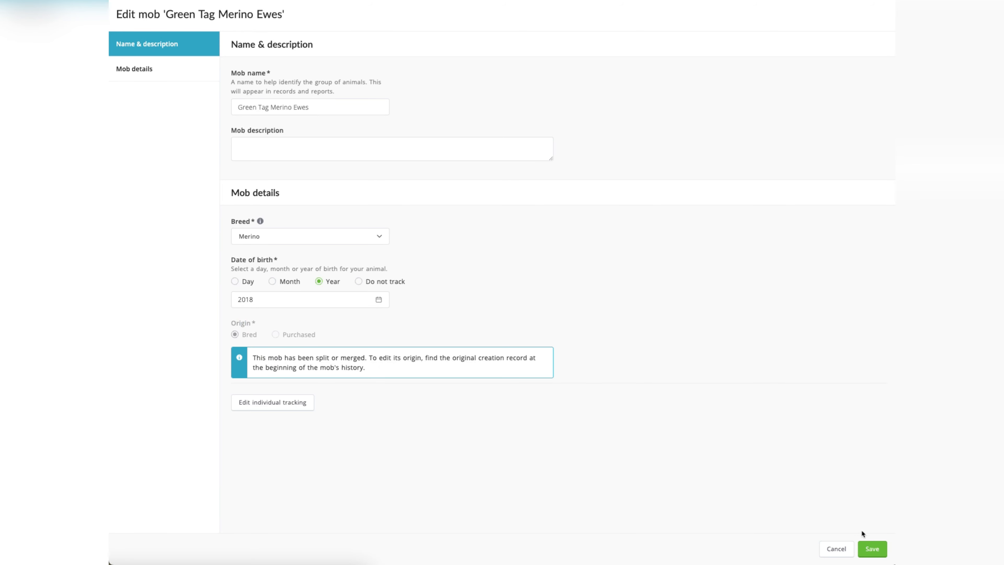
click(872, 548)
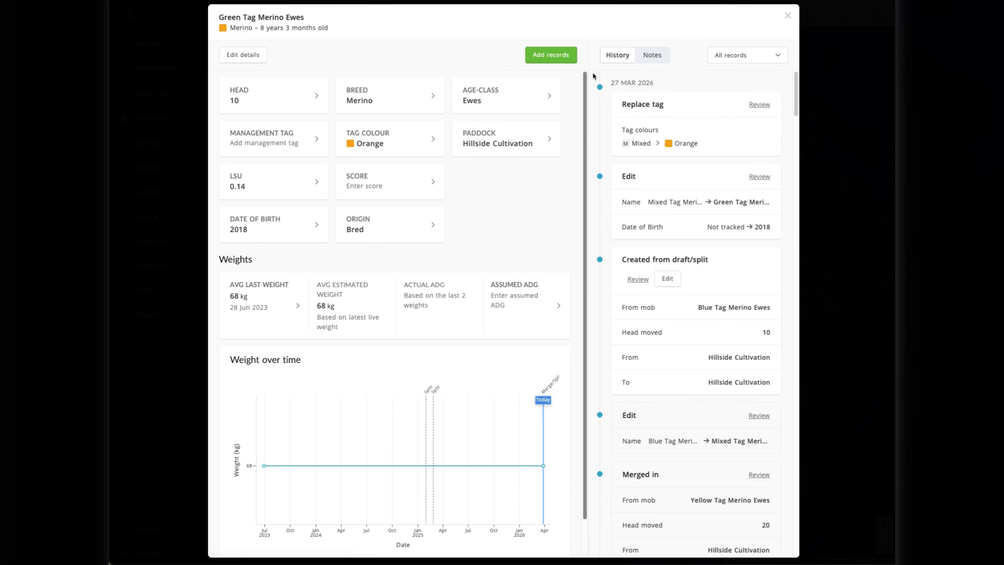
click(788, 15)
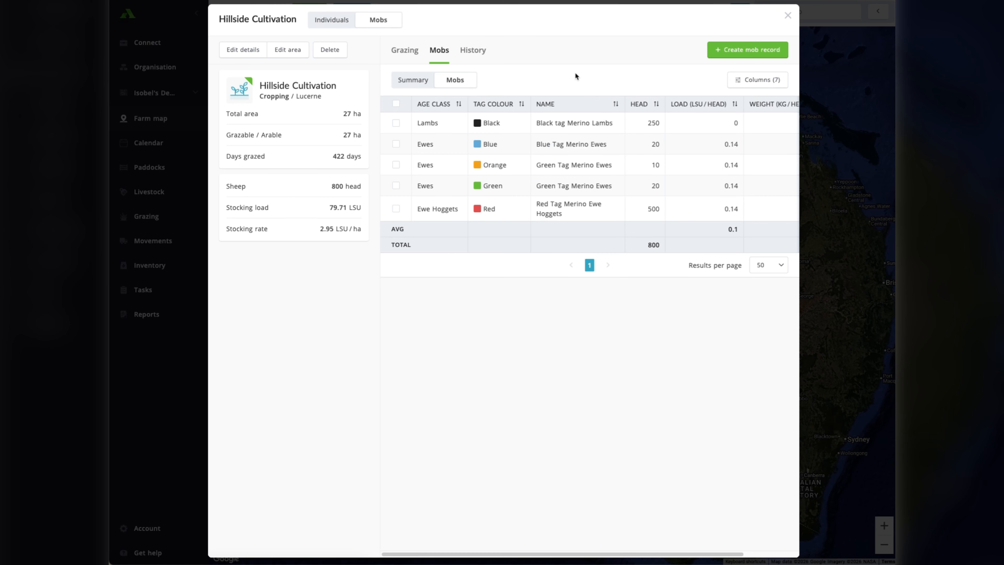
Close the paddock details, show the SE block on the farm map and reopen the Hillside Cultivation mob list.
click(790, 15)
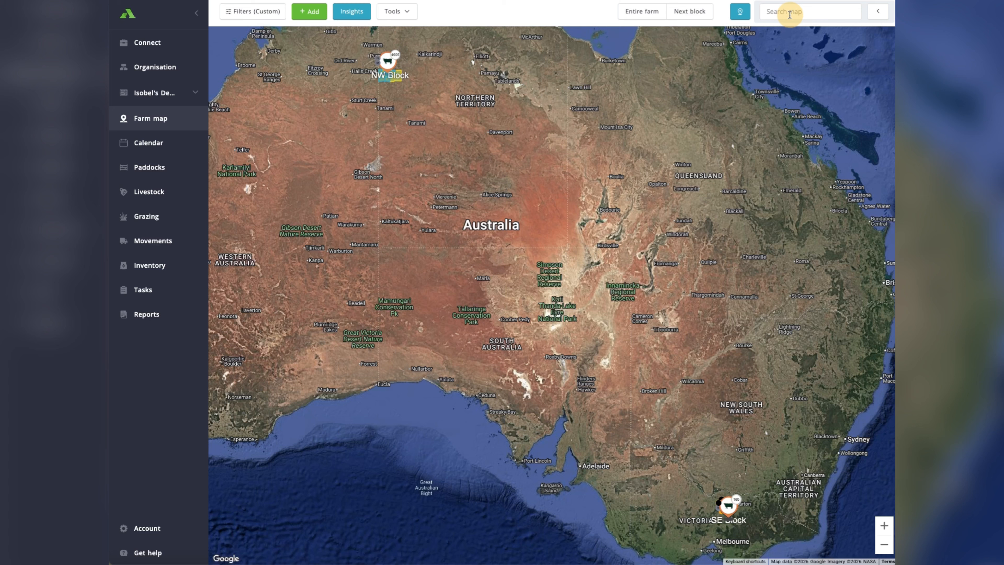
click(677, 11)
click(677, 11)
scroll(630, 239, up, 2)
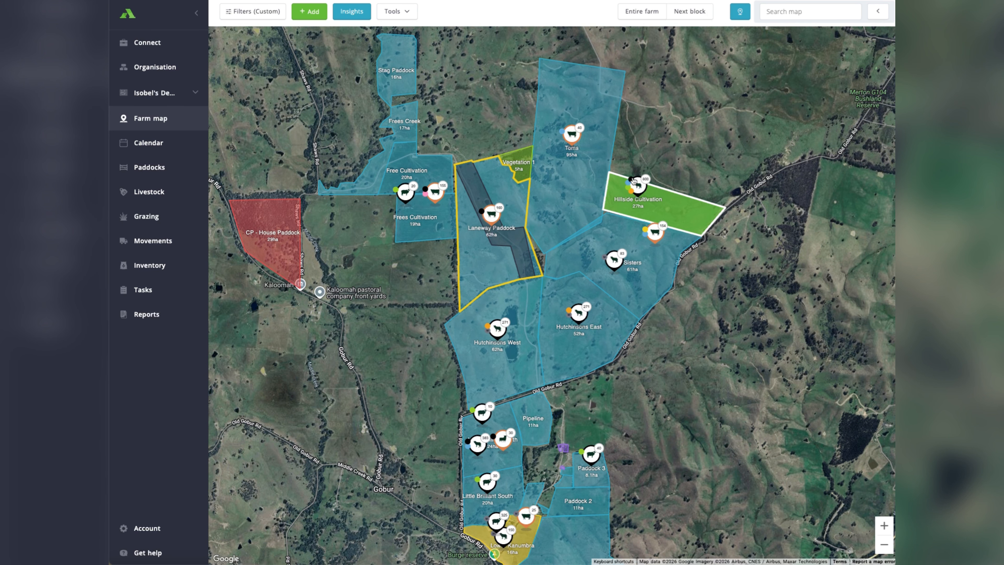
click(637, 184)
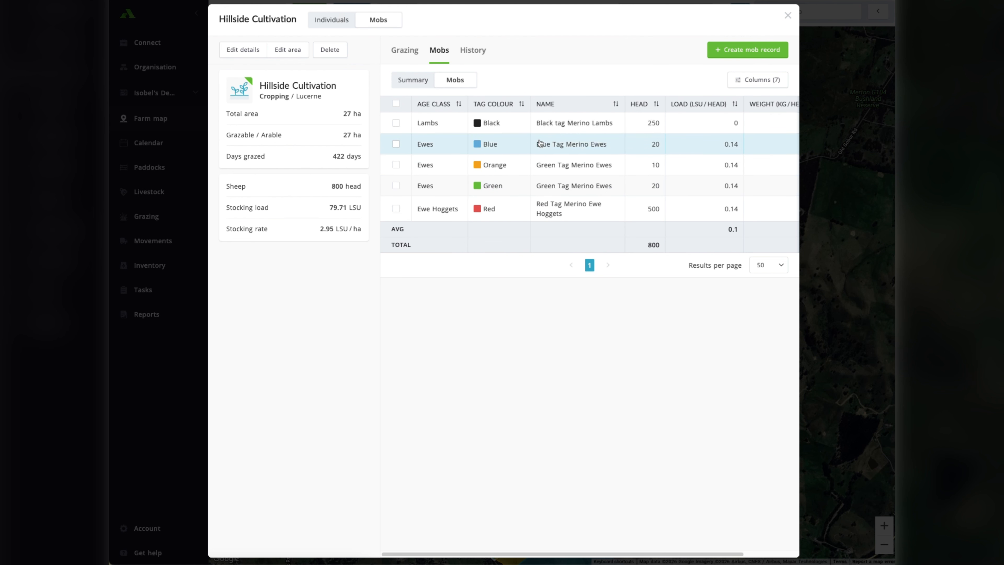
Select the blue-, orange- and green-tagged ewe mobs and start a Draft/Split record for them.
click(395, 144)
click(396, 165)
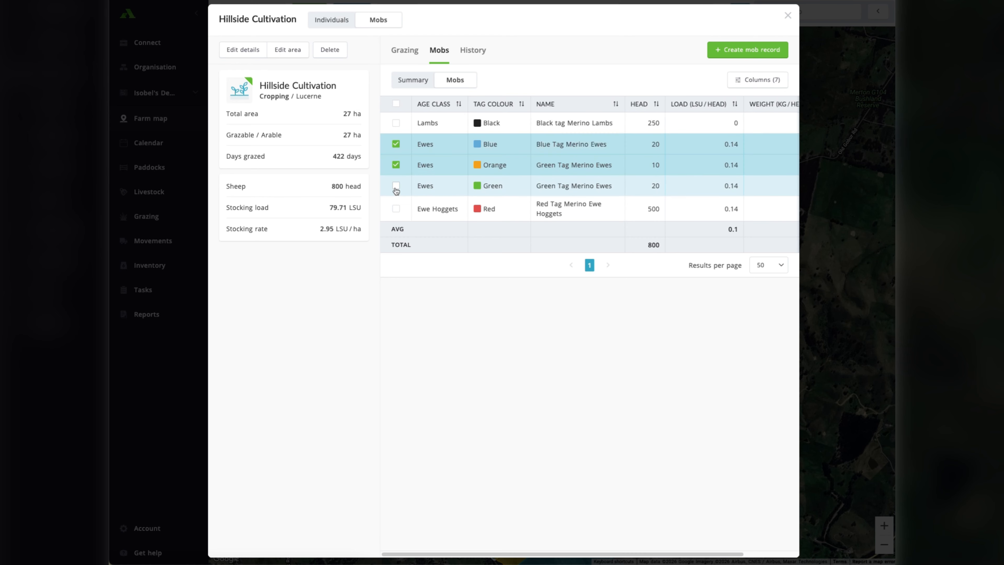
click(396, 186)
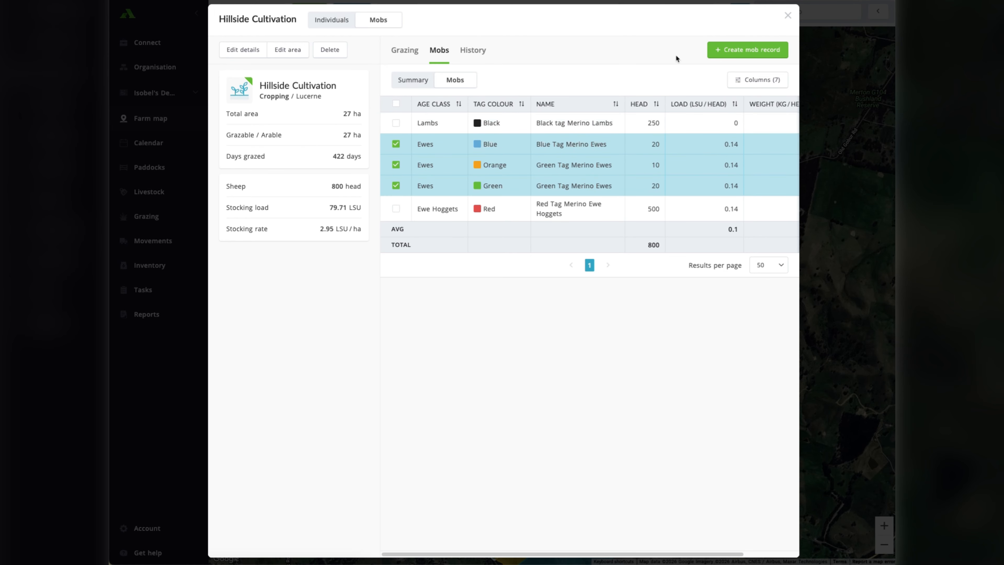
click(731, 51)
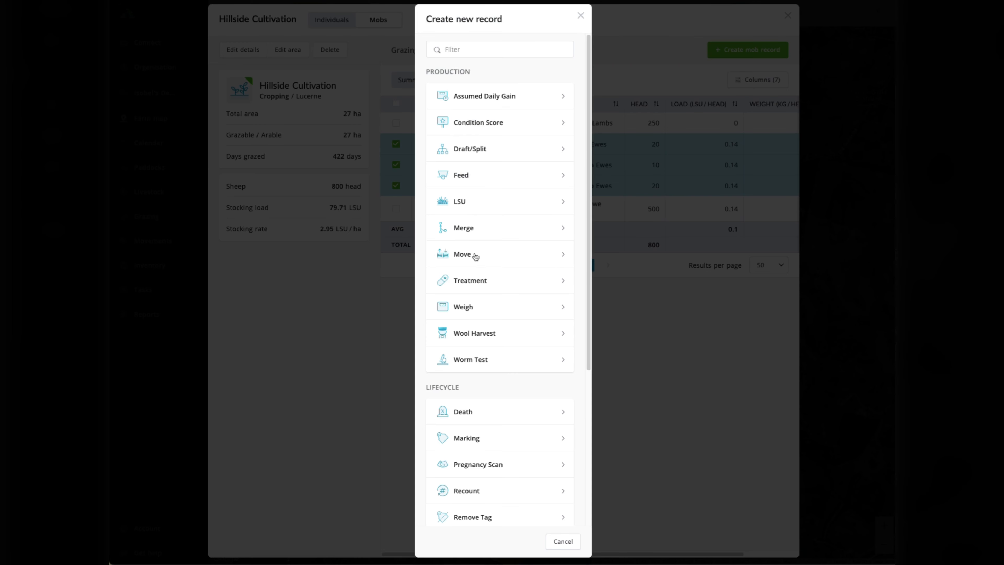
click(482, 153)
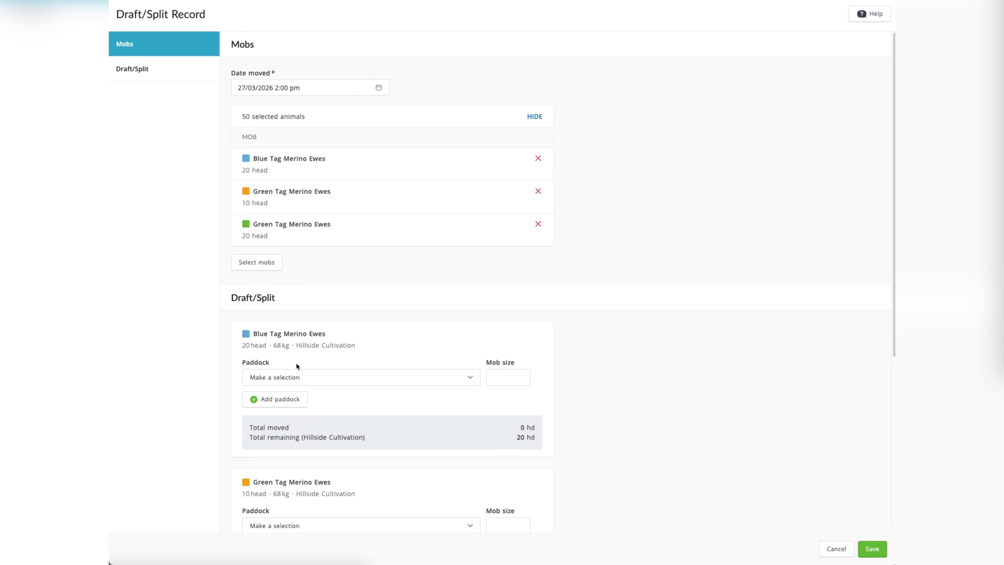
Set Laneway 1 as the destination paddock for the Blue Tag Merino Ewes in the Draft/Split record.
scroll(296, 363, down, 3)
scroll(296, 365, down, 3)
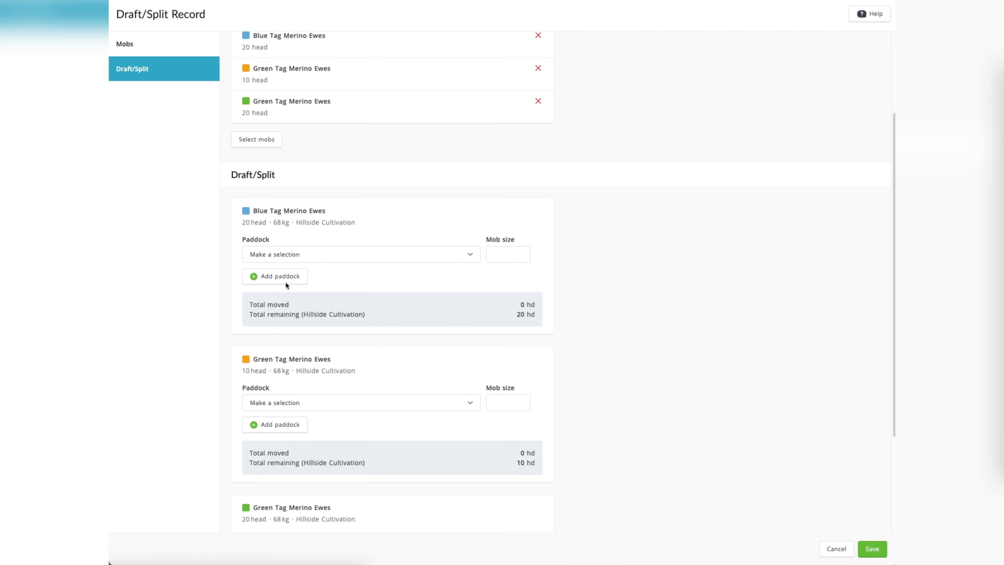
click(278, 255)
scroll(291, 358, down, 10)
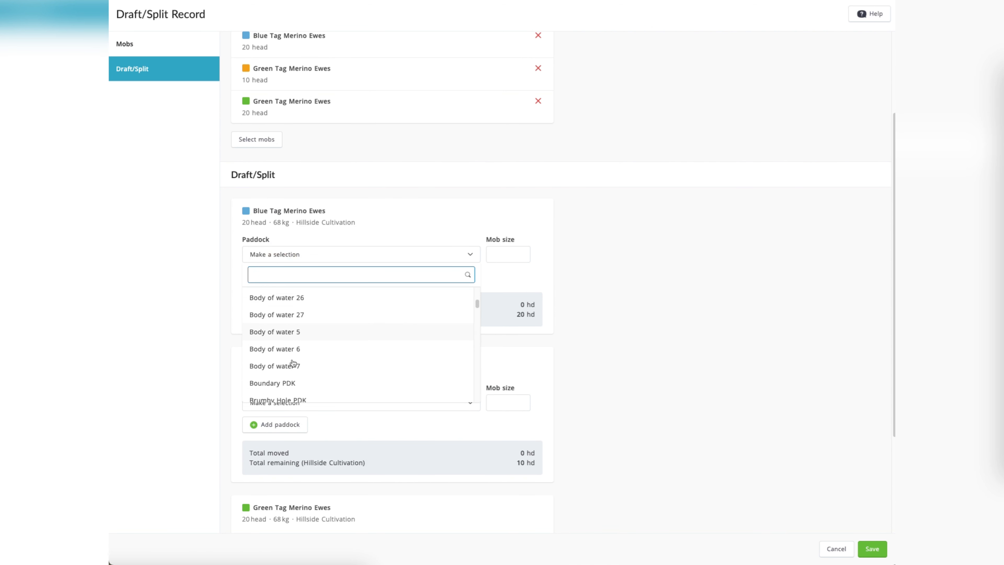
click(292, 341)
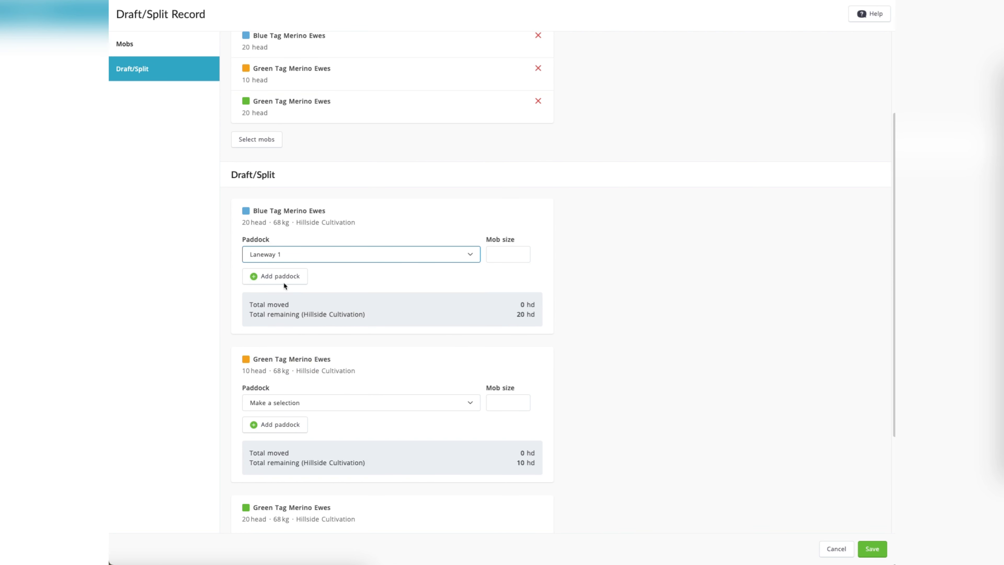
Review the paddock and mob size entries for the three ewe mobs, and discard the Draft/Split record.
scroll(312, 300, down, 3)
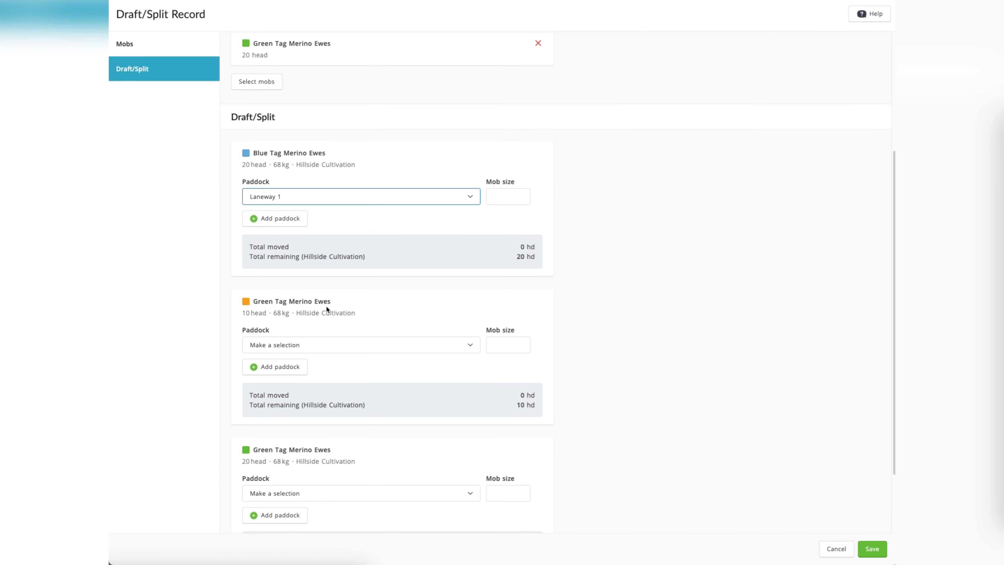
scroll(268, 440, down, 5)
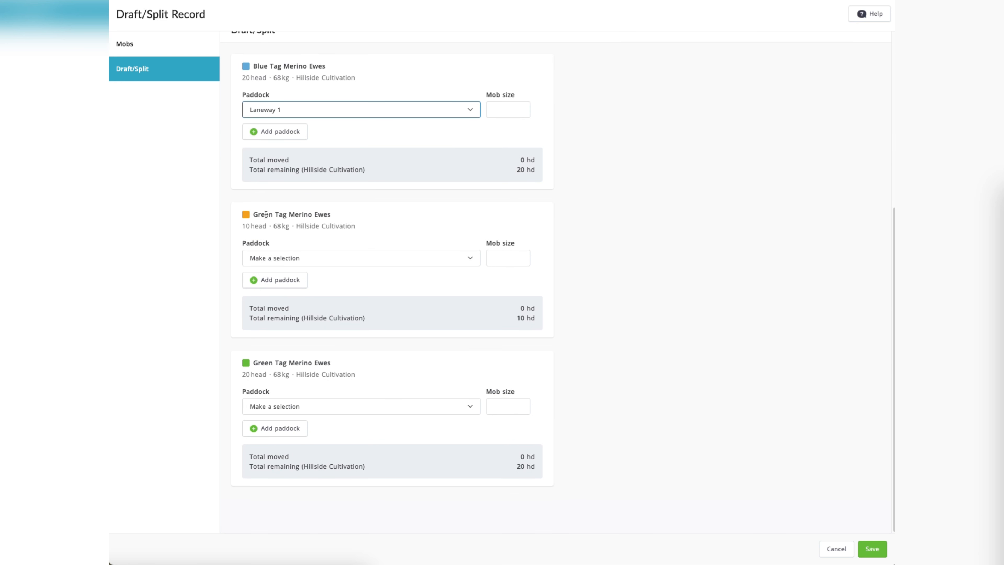
drag(253, 214, 310, 217)
click(360, 223)
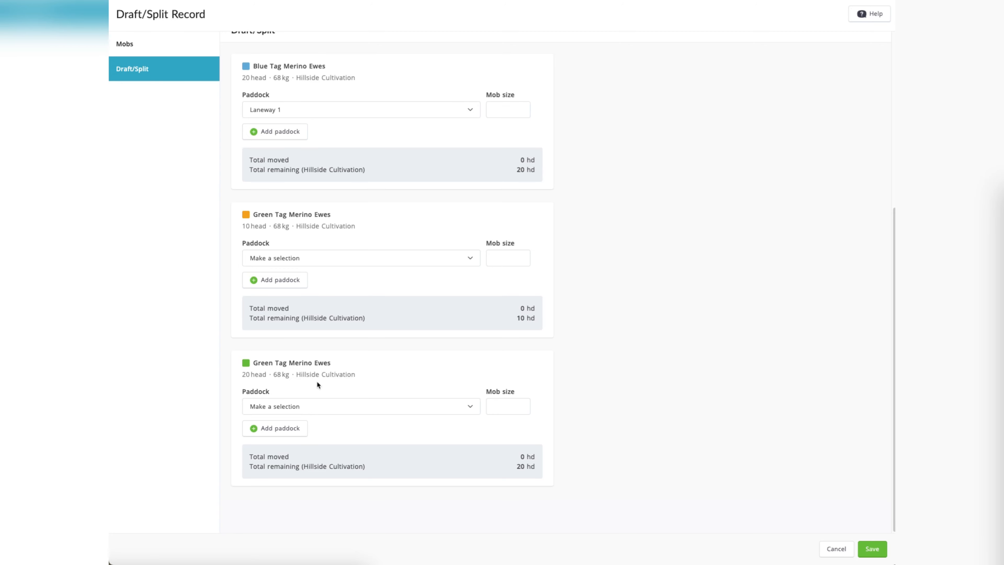
scroll(316, 381, up, 1)
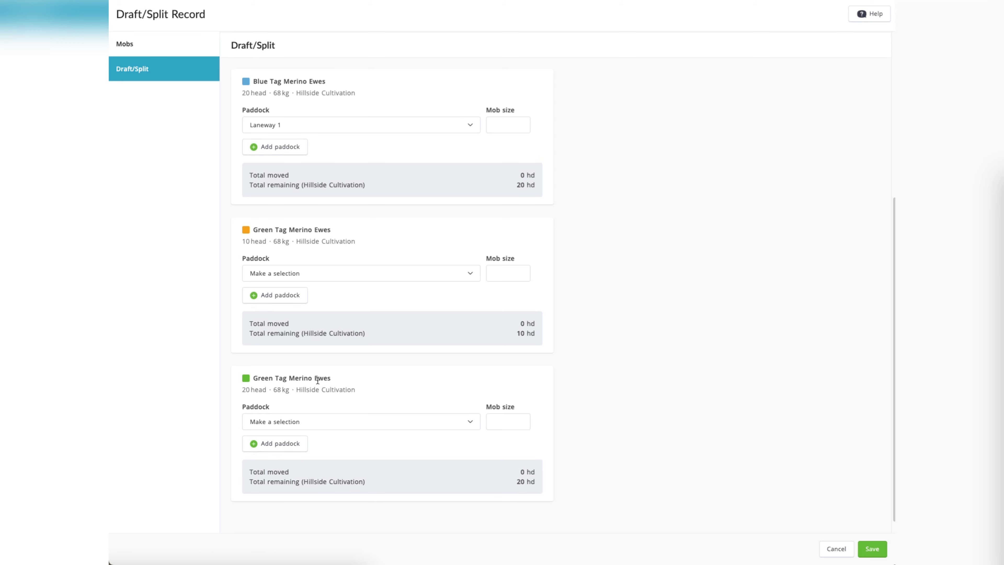
drag(237, 62, 227, 101)
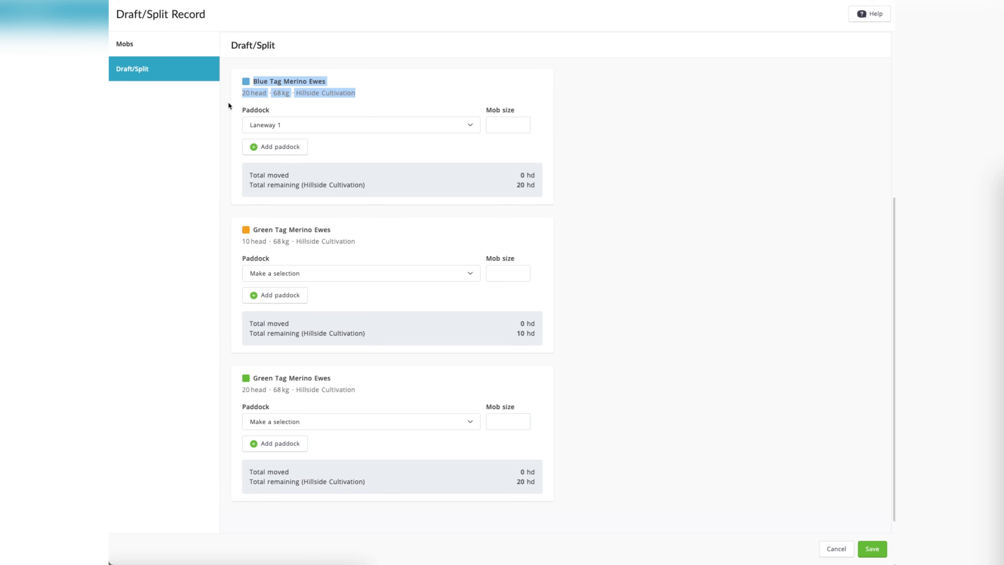
click(319, 97)
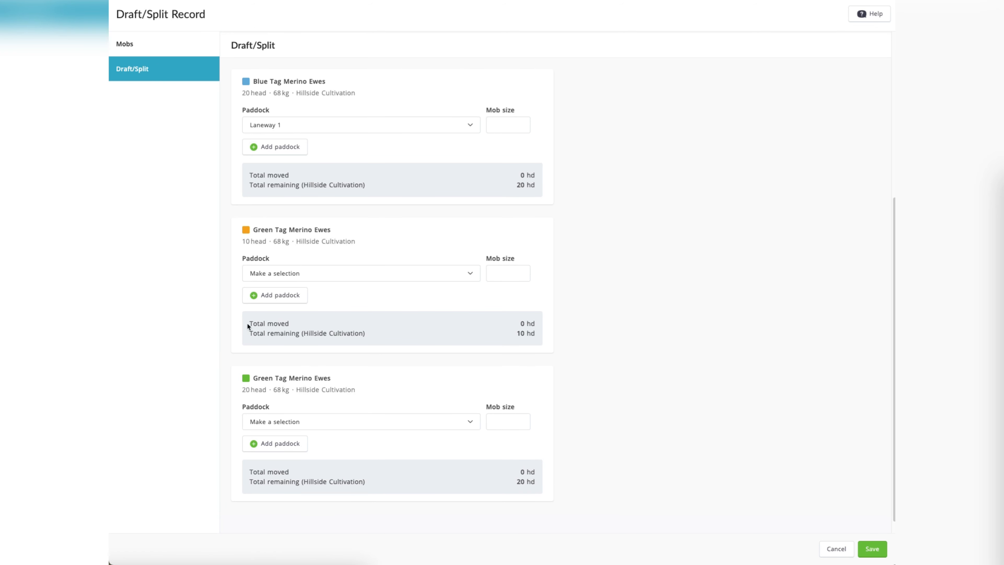
scroll(320, 301, up, 2)
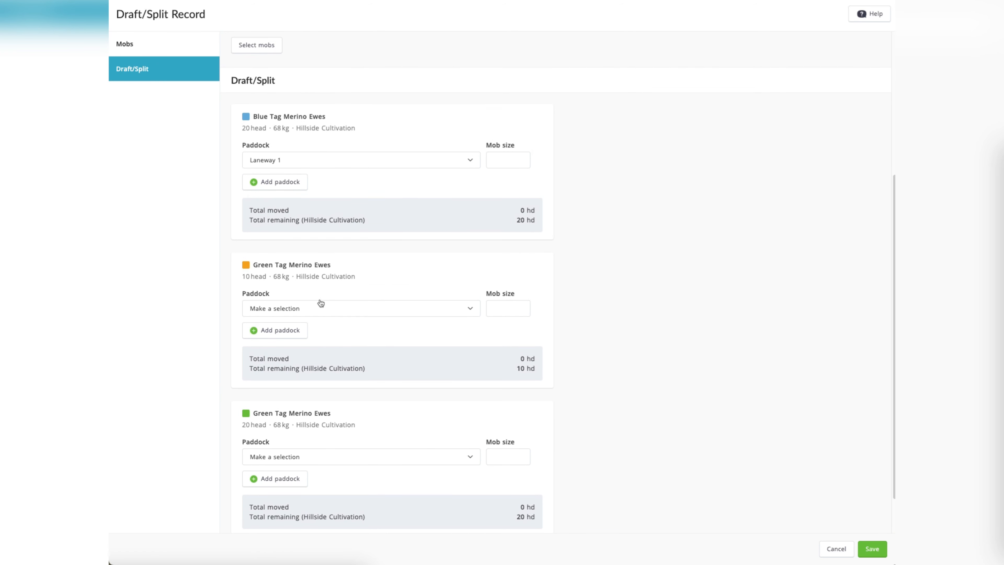
scroll(320, 304, up, 1)
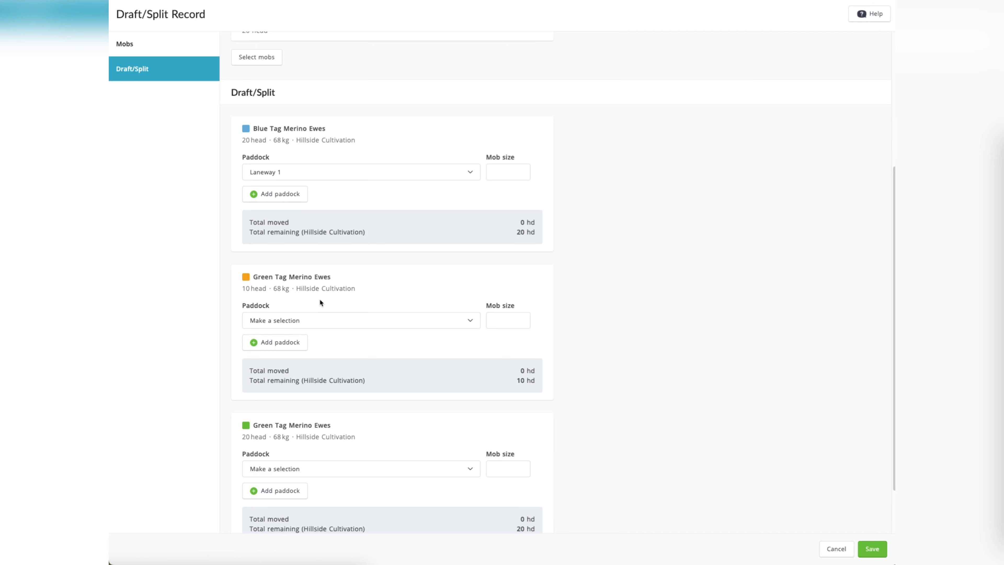
scroll(321, 302, up, 4)
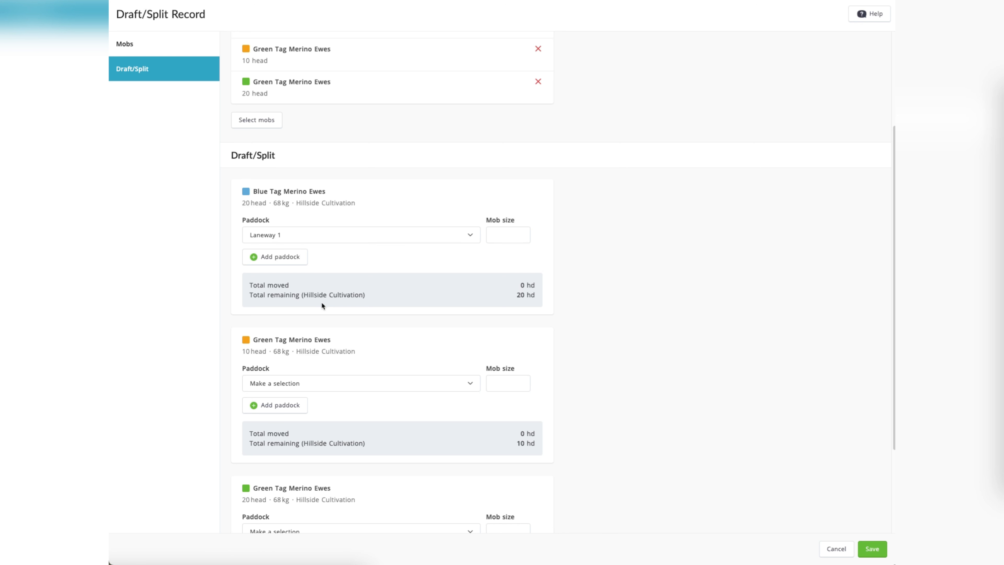
scroll(322, 305, up, 8)
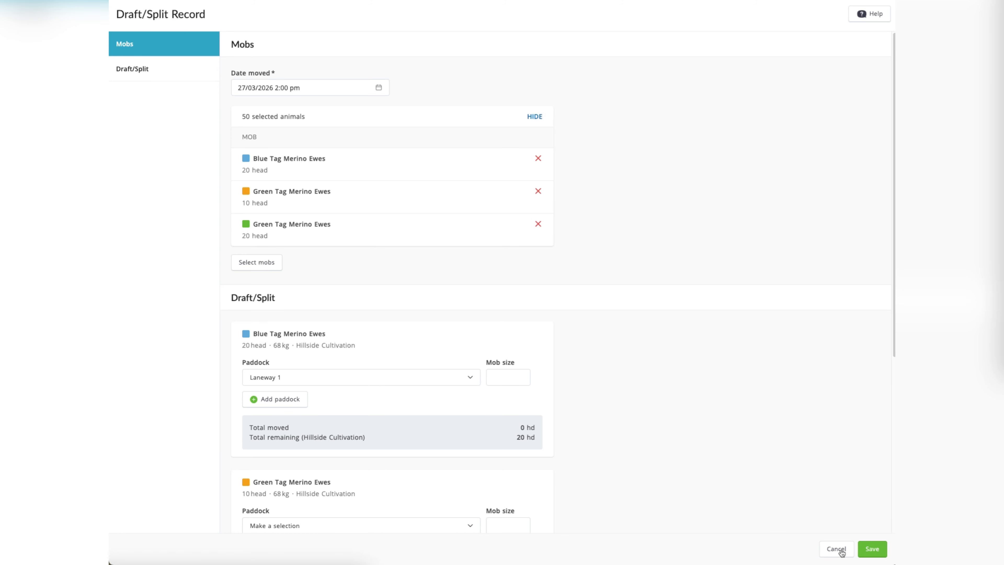
click(842, 552)
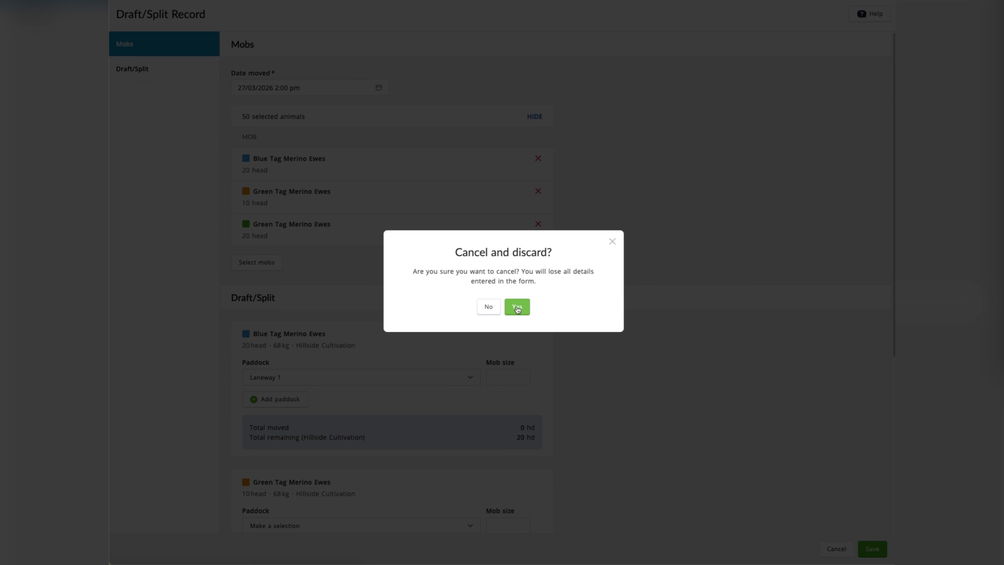
click(517, 307)
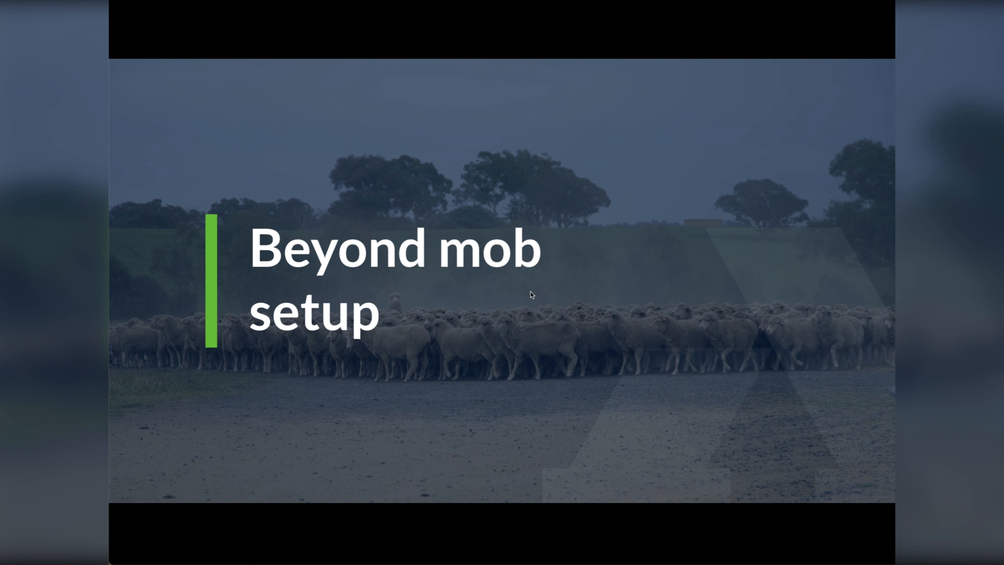
key(Right)
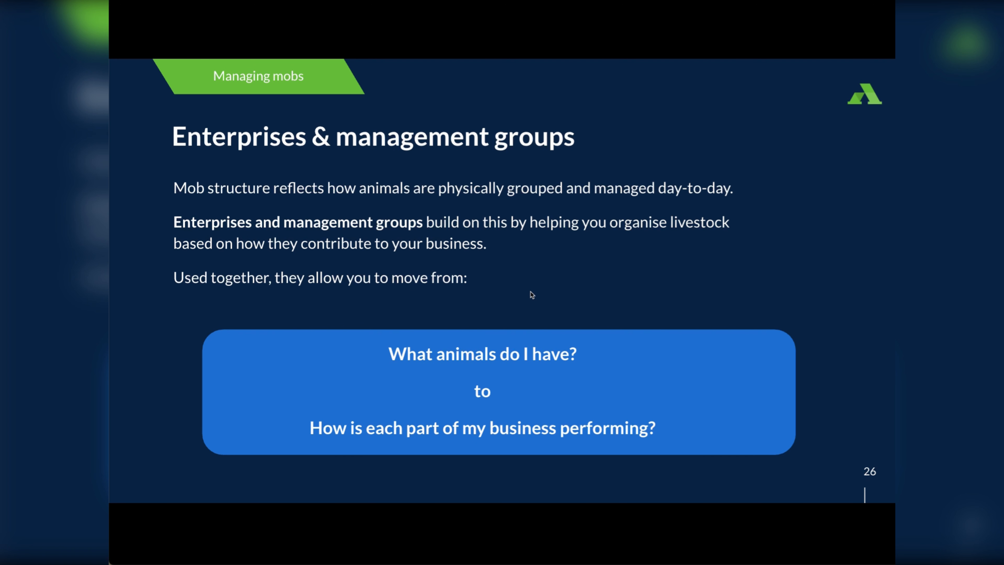
key(Right)
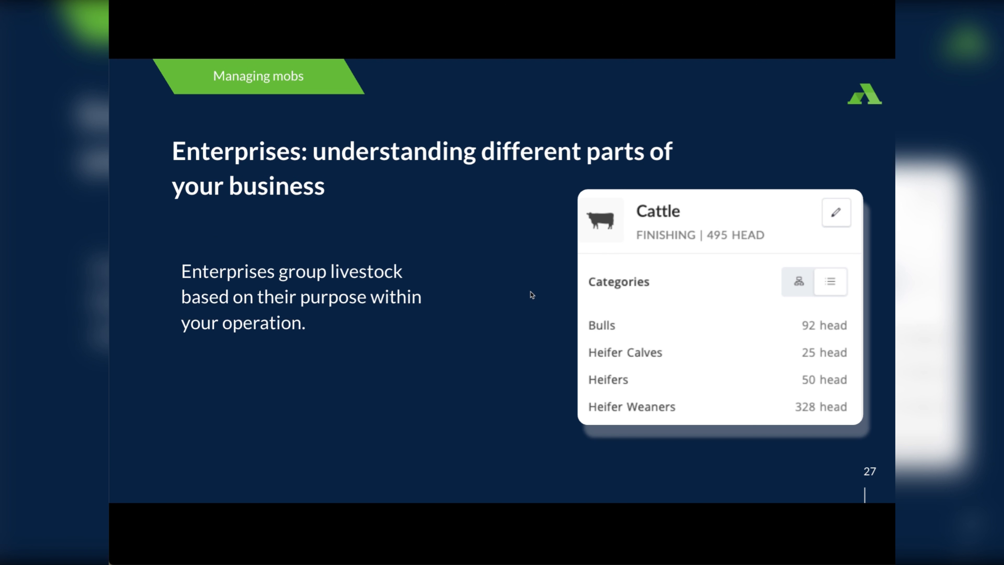